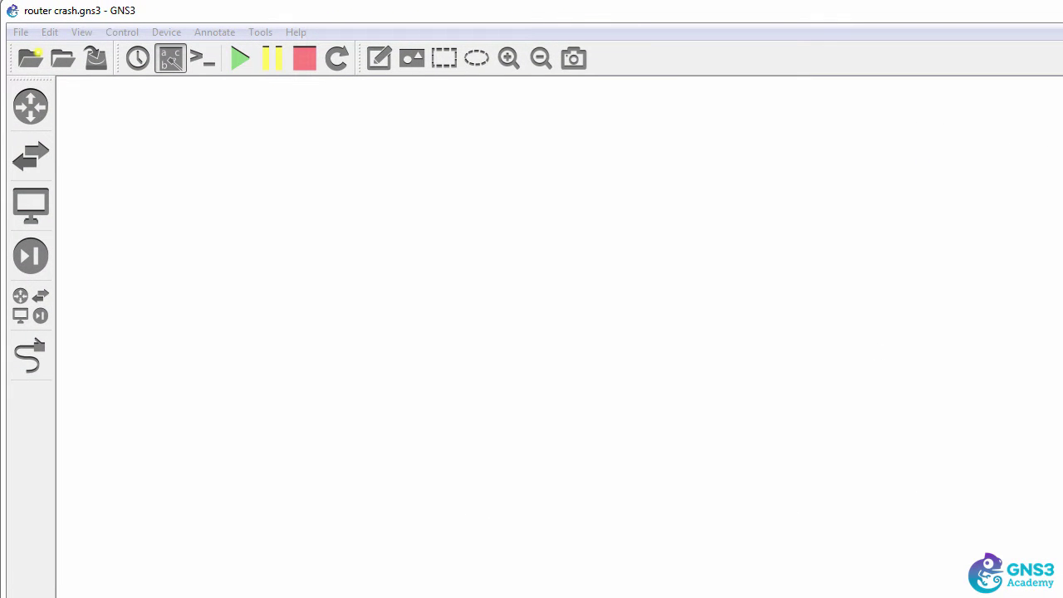
Launch the Setup Wizard from the Help menu over the empty project.
click(49, 30)
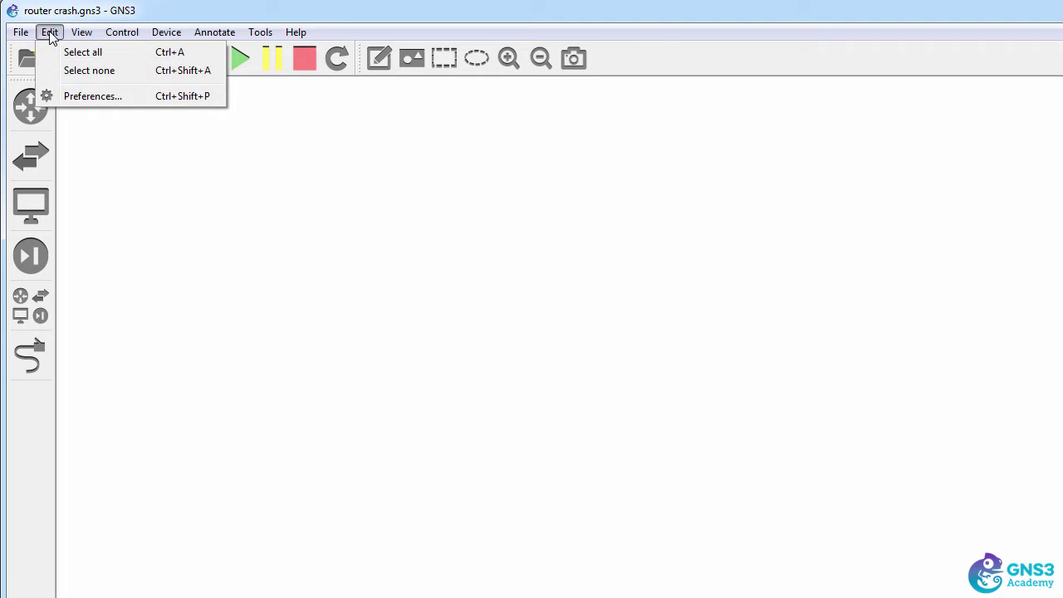
Choose the local server in the Setup Wizard and start adding an IOS router.
click(327, 89)
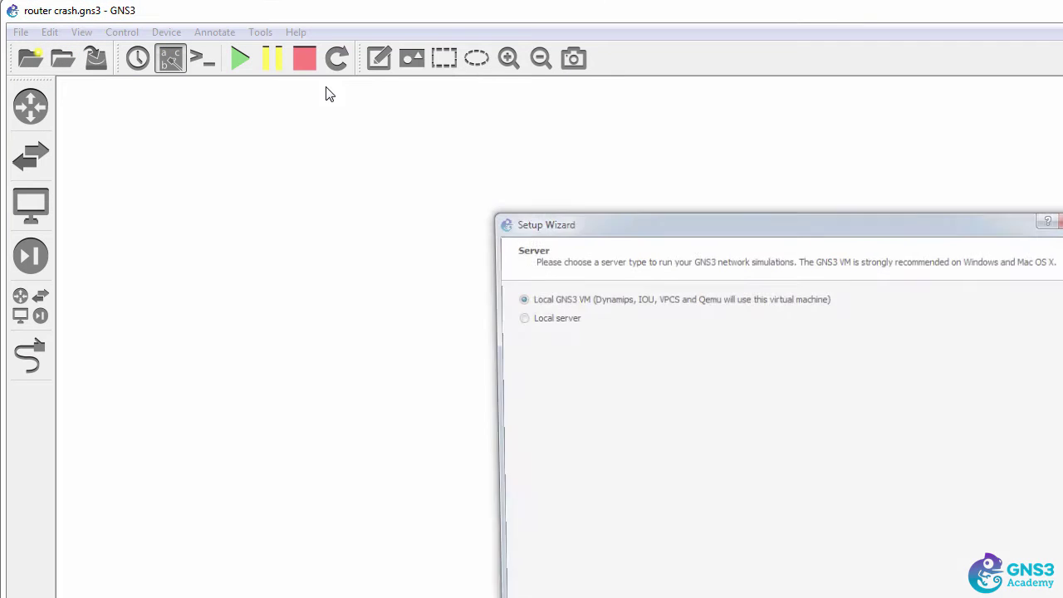
mouse_move(681, 217)
mouse_down()
mouse_move(374, 112)
mouse_move(319, 114)
mouse_up()
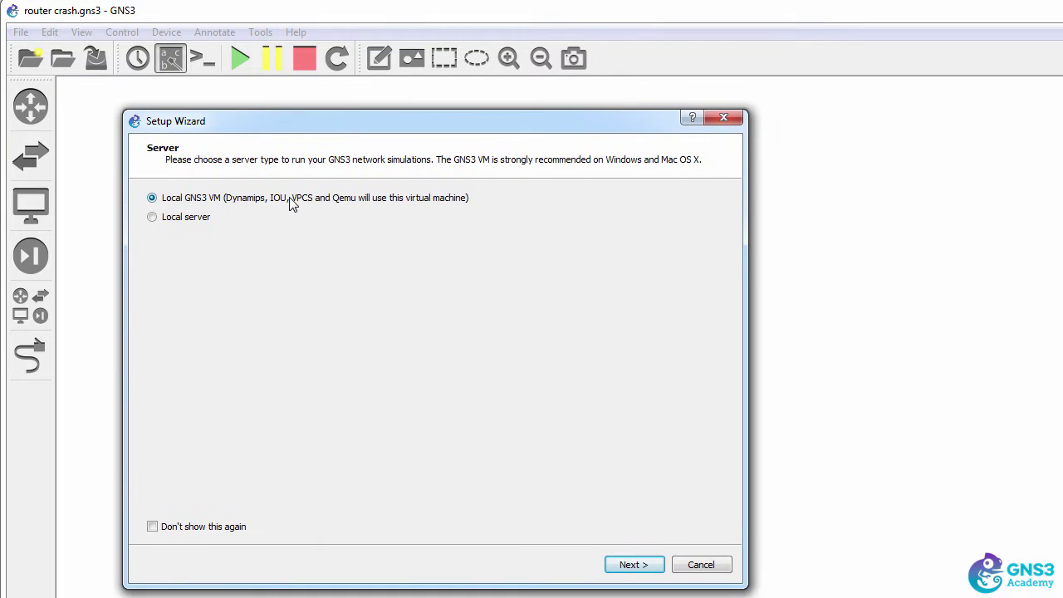
click(190, 221)
click(627, 564)
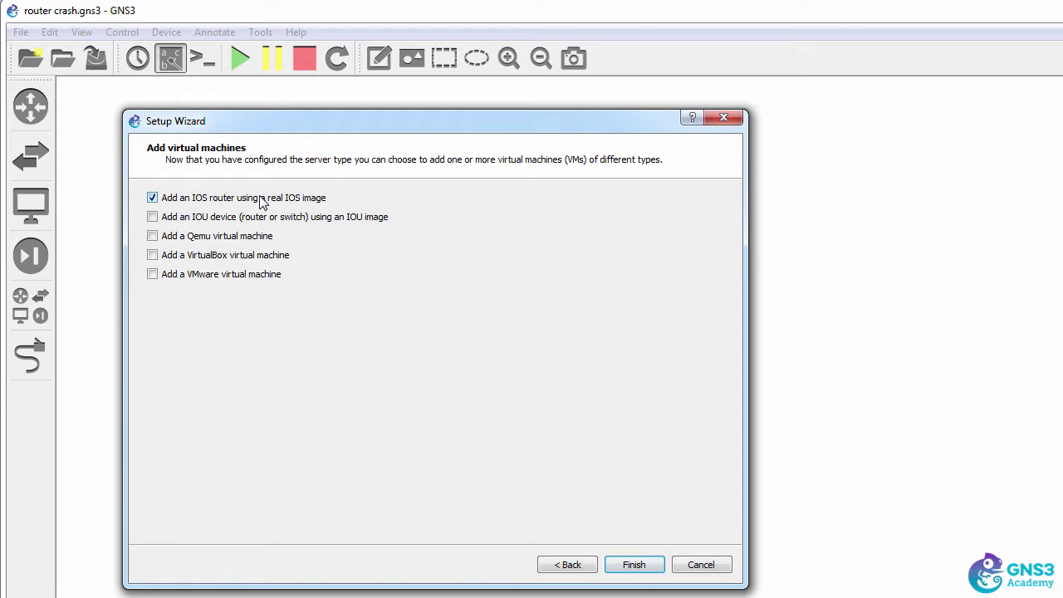
click(637, 562)
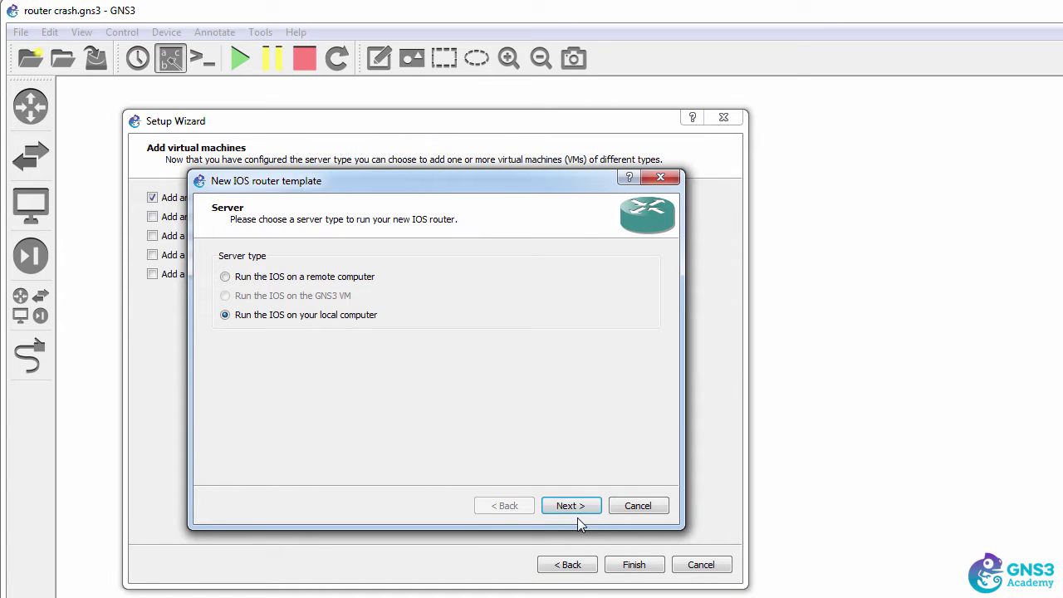
Select the c3725 adventerprisek9 image and accept the c3725 name and platform.
click(573, 510)
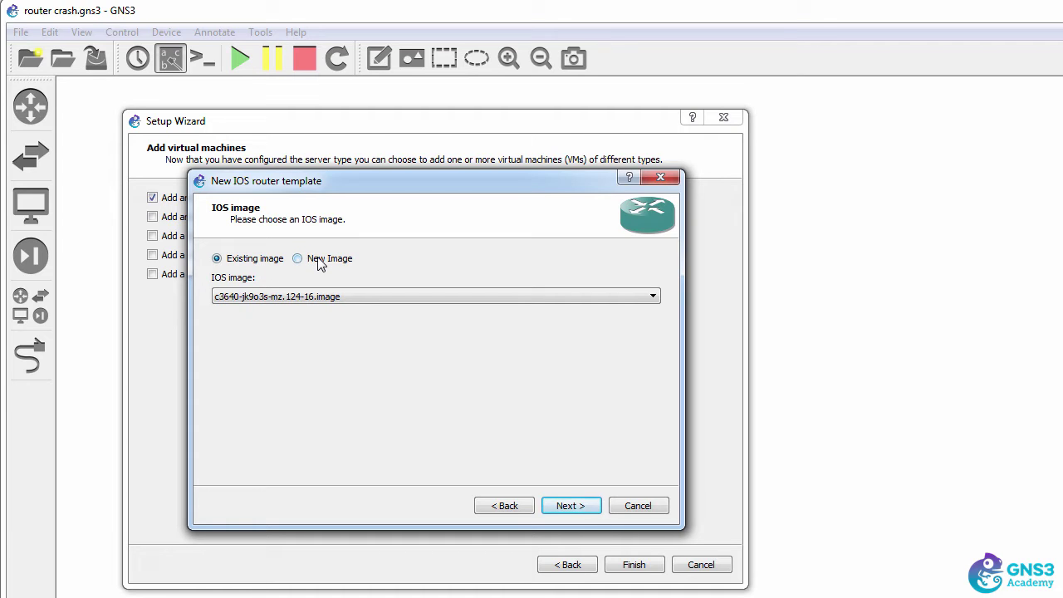
click(322, 297)
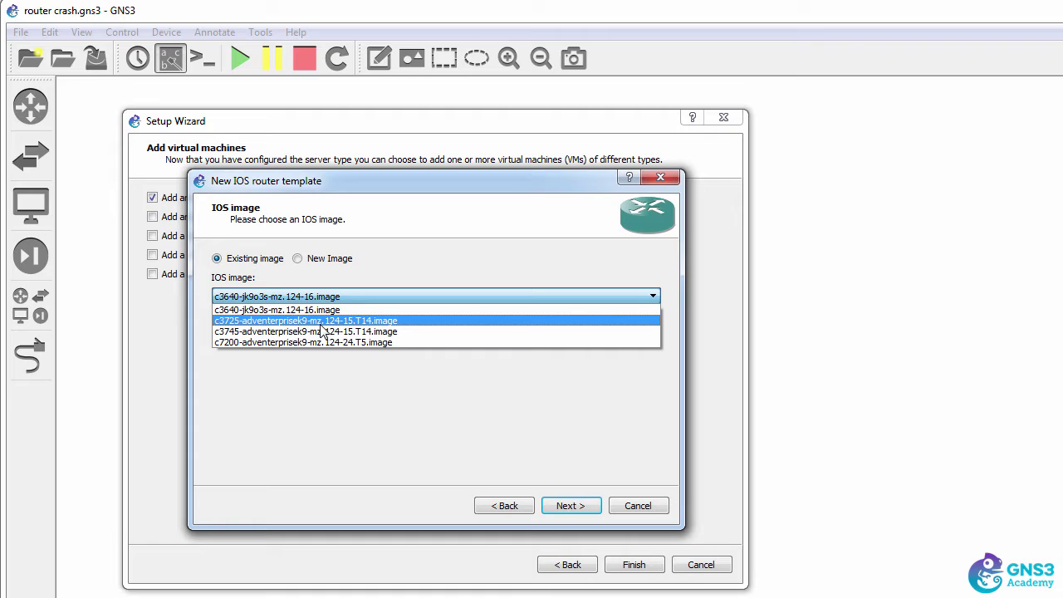
click(321, 323)
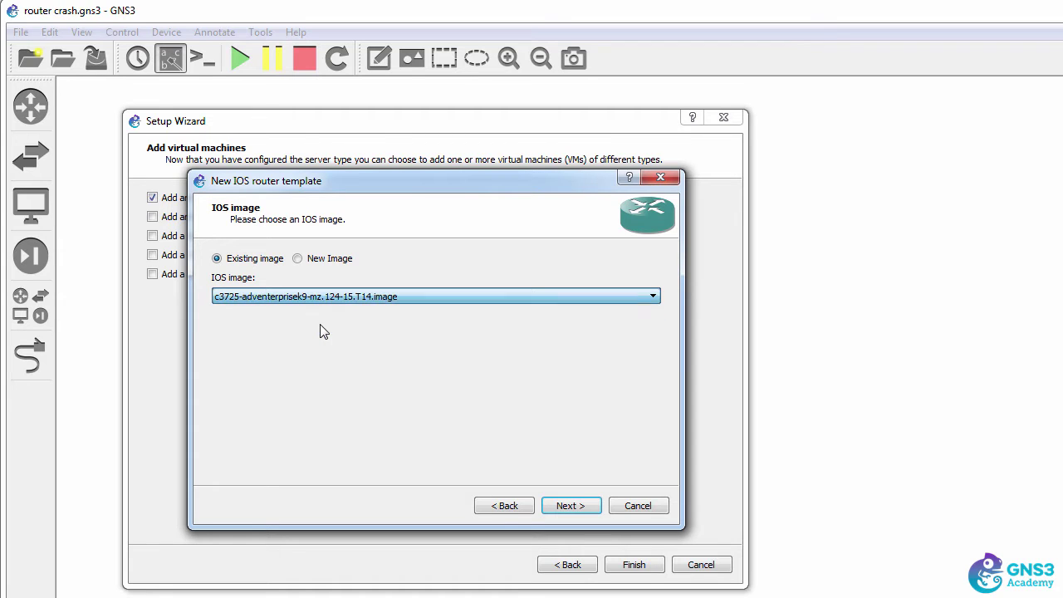
click(556, 514)
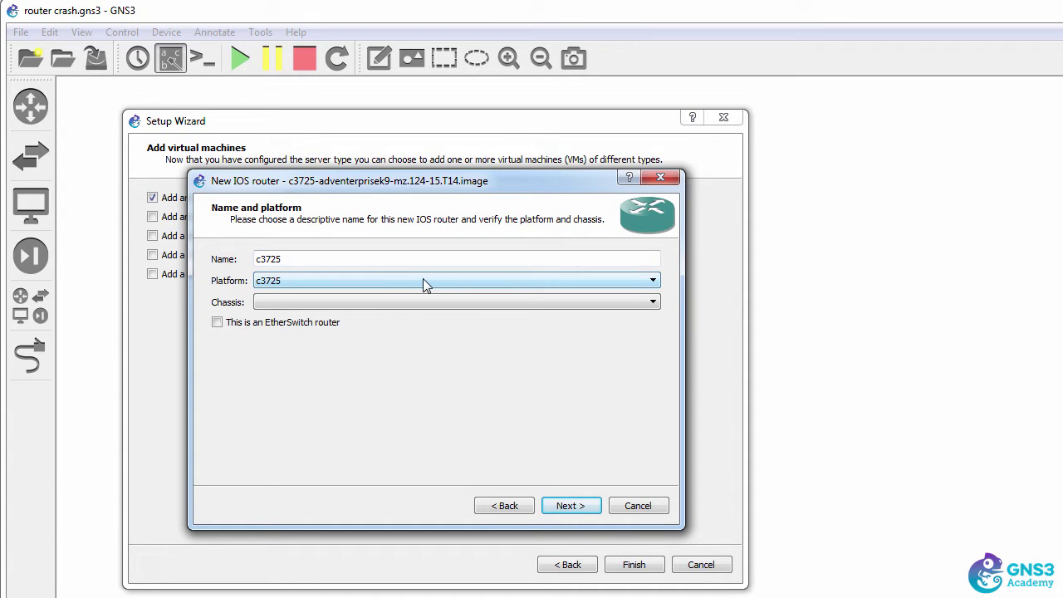
click(587, 513)
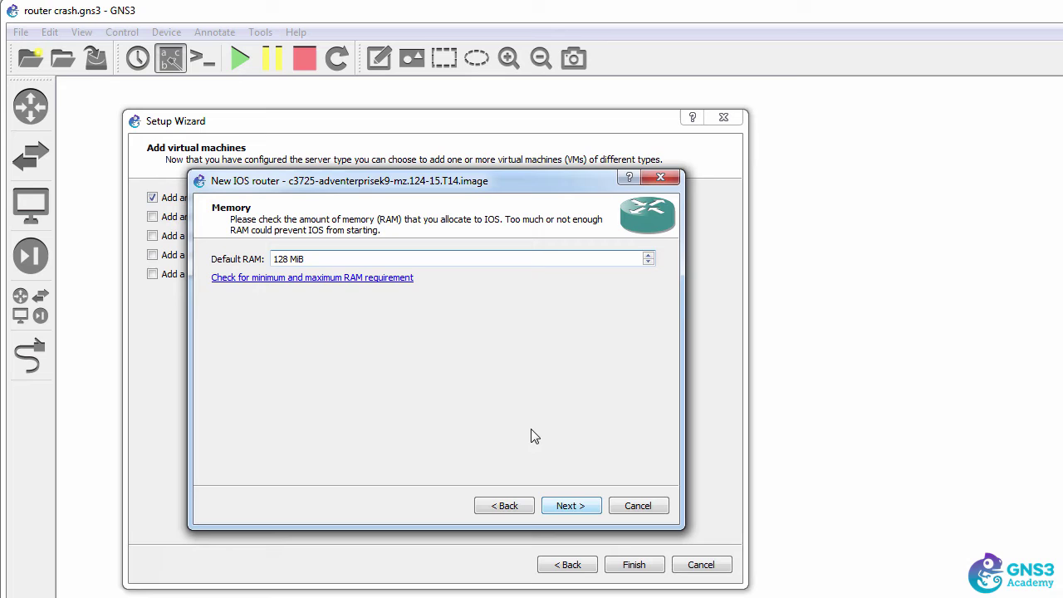
double_click(287, 259)
Set Feature Navigator to search by image name and copy the c3725 file name via F2.
click(340, 280)
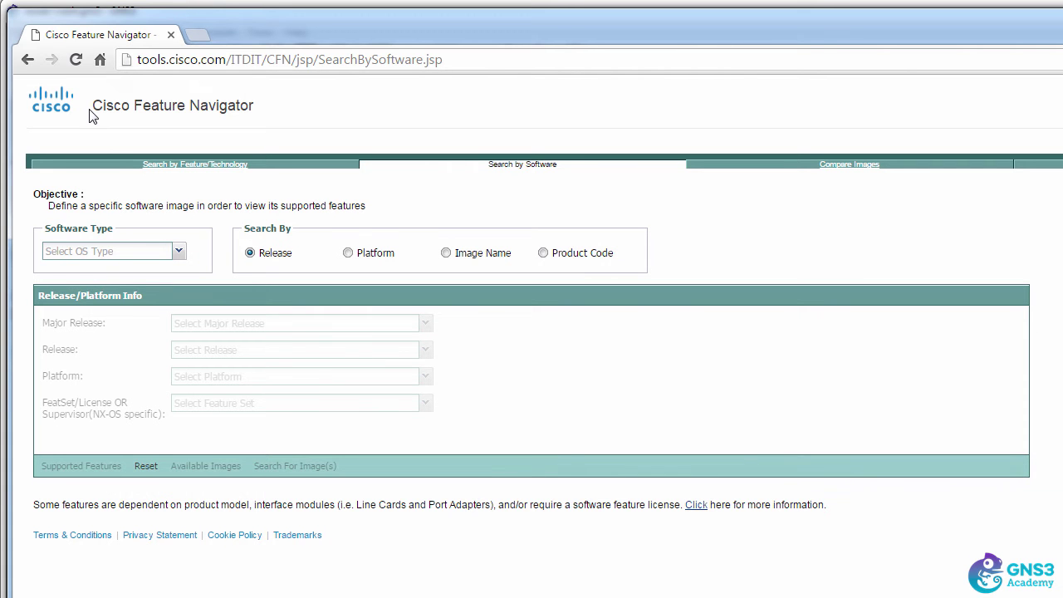
click(447, 256)
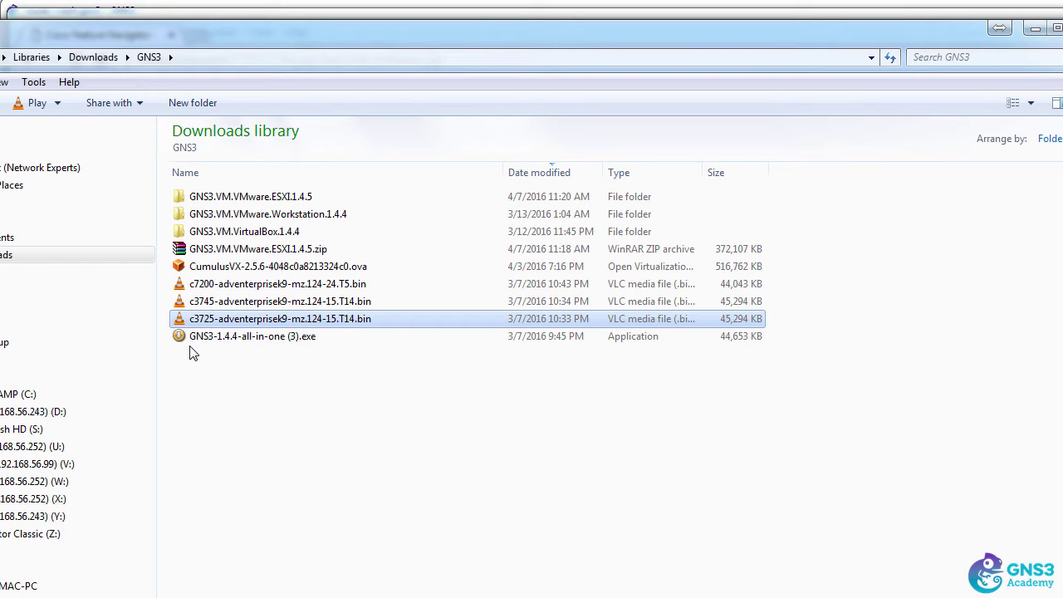
key(F2)
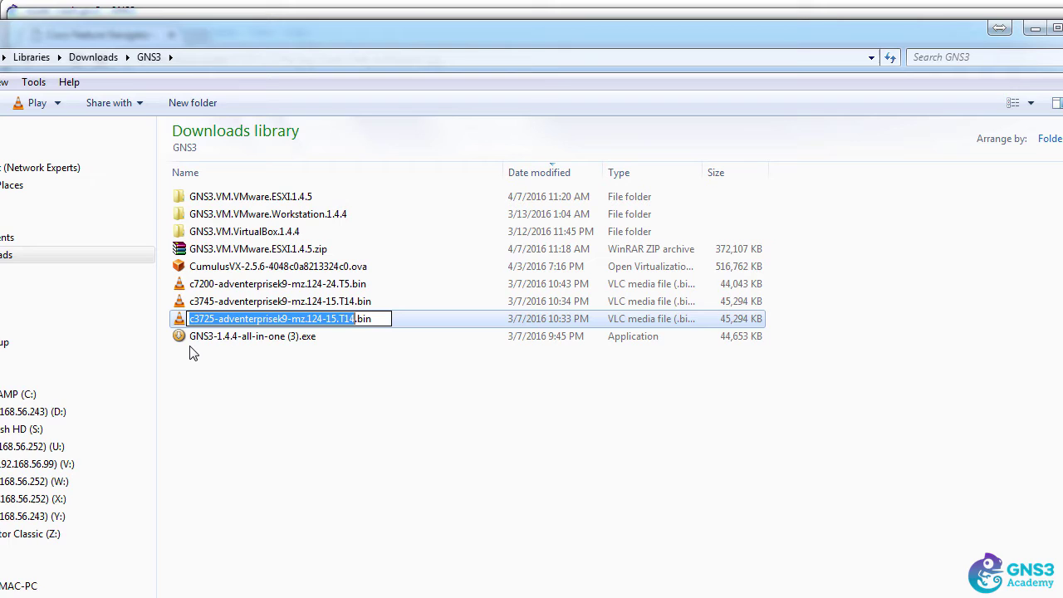
Search Feature Navigator for the c3725 image name with .bin appended.
click(1035, 28)
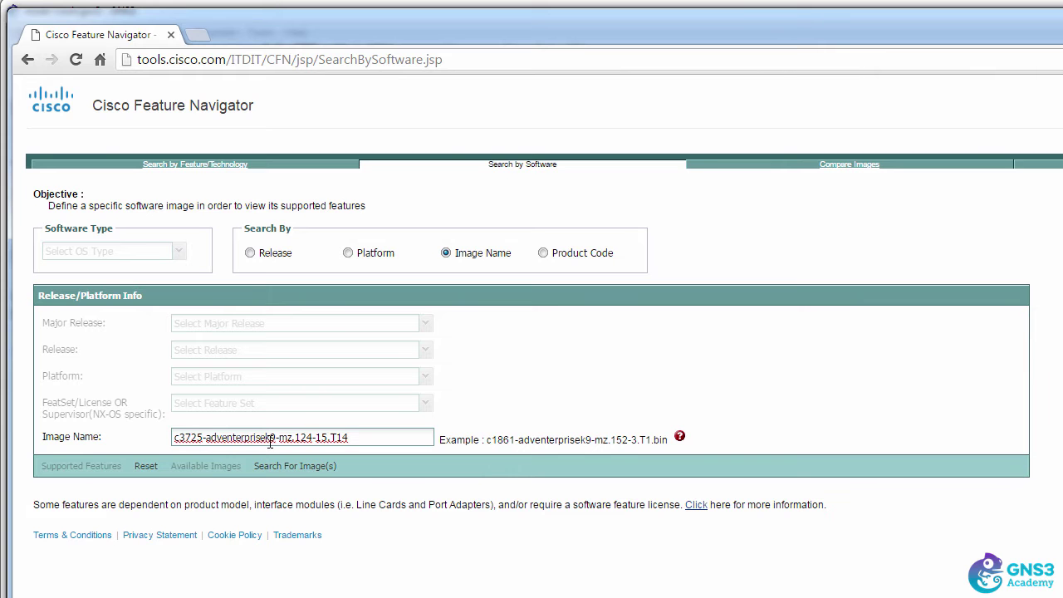
text(.bin)
click(304, 469)
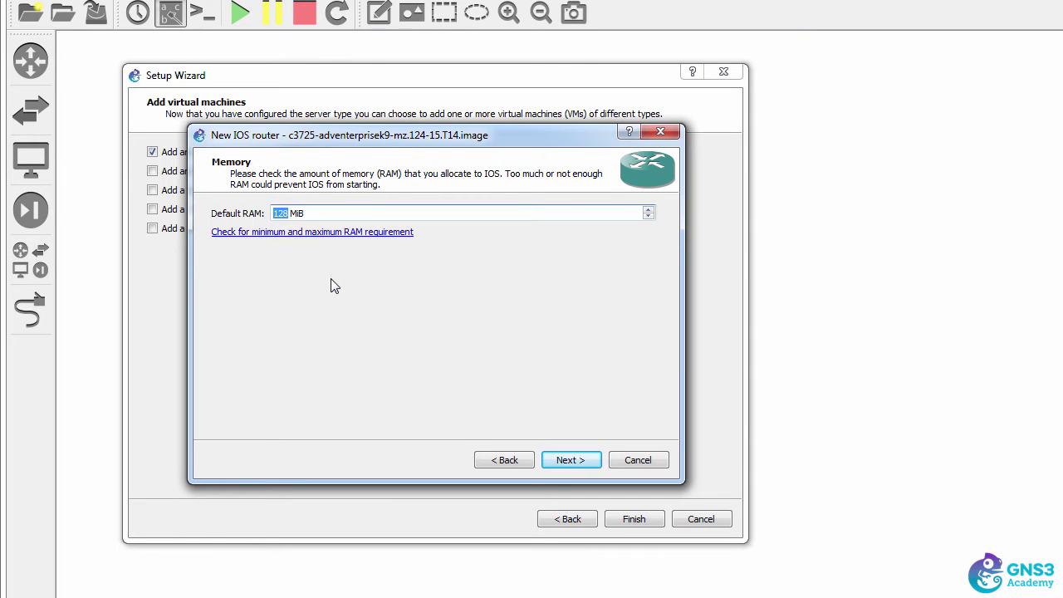
Keep default memory, adapters and WIC modules, then select Idle-PC value 0x60c09aa0.
click(582, 463)
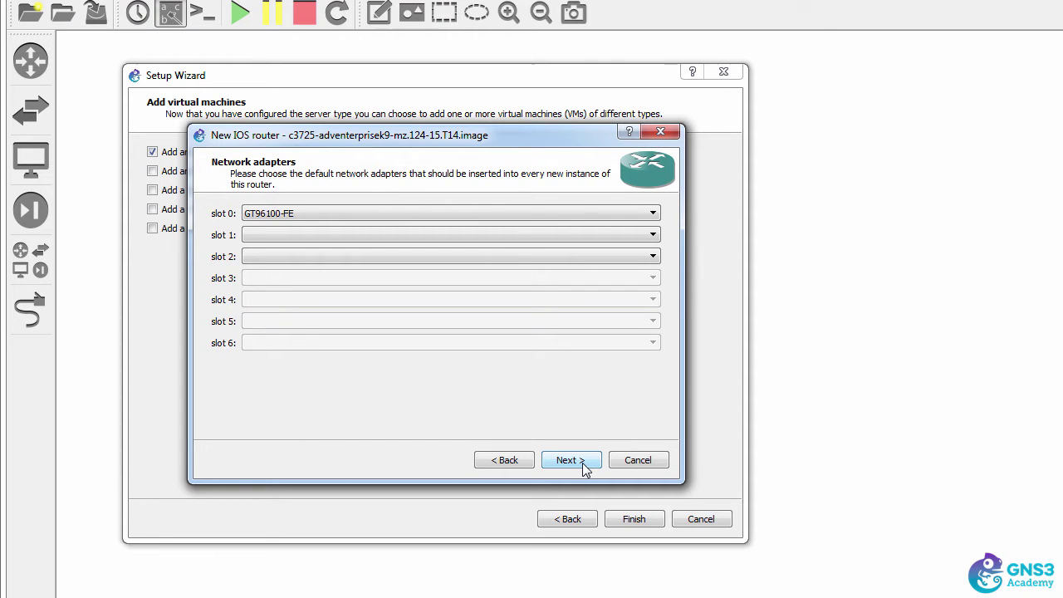
click(582, 462)
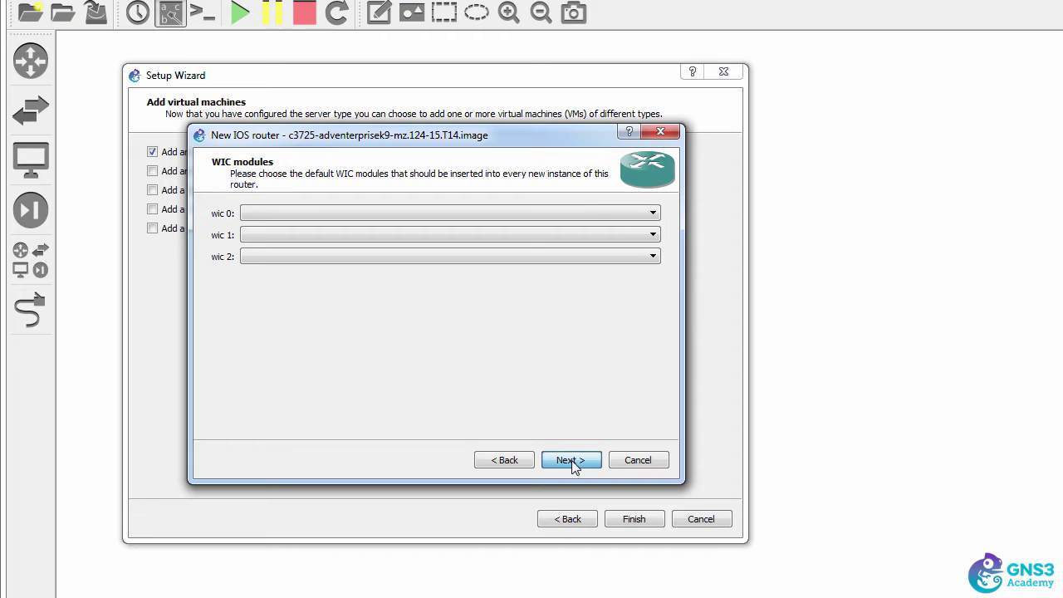
click(571, 461)
click(308, 215)
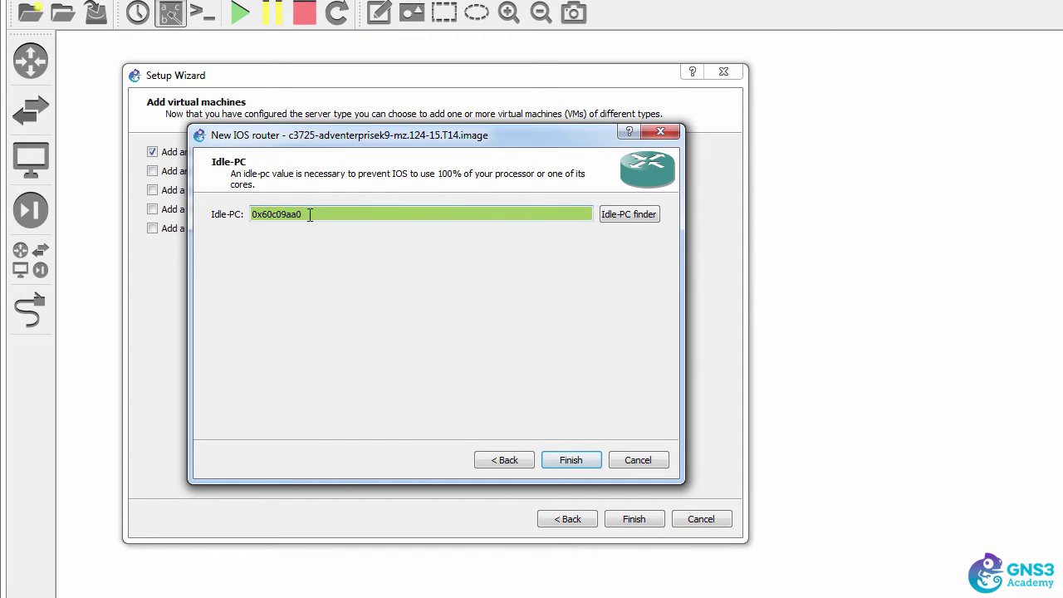
click(552, 455)
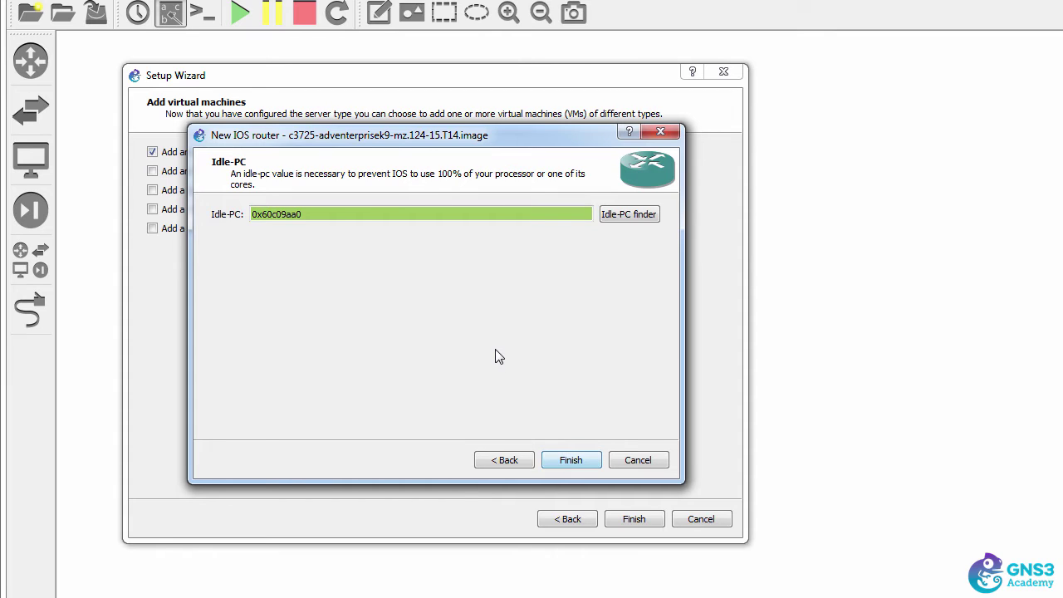
double_click(356, 215)
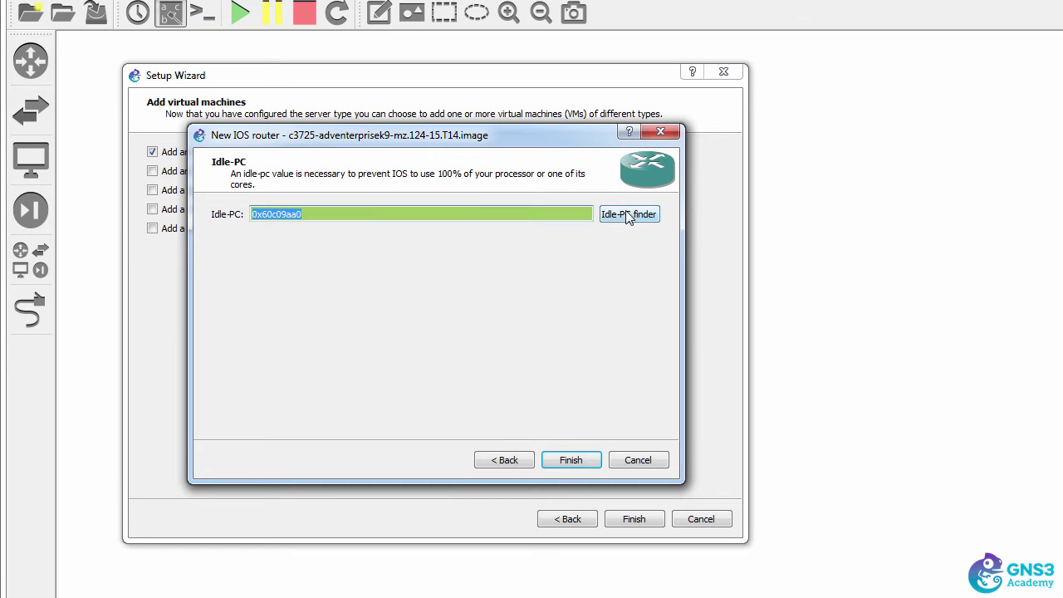
Finish the c3725 template and place routers R1 and R2 on the canvas.
click(573, 462)
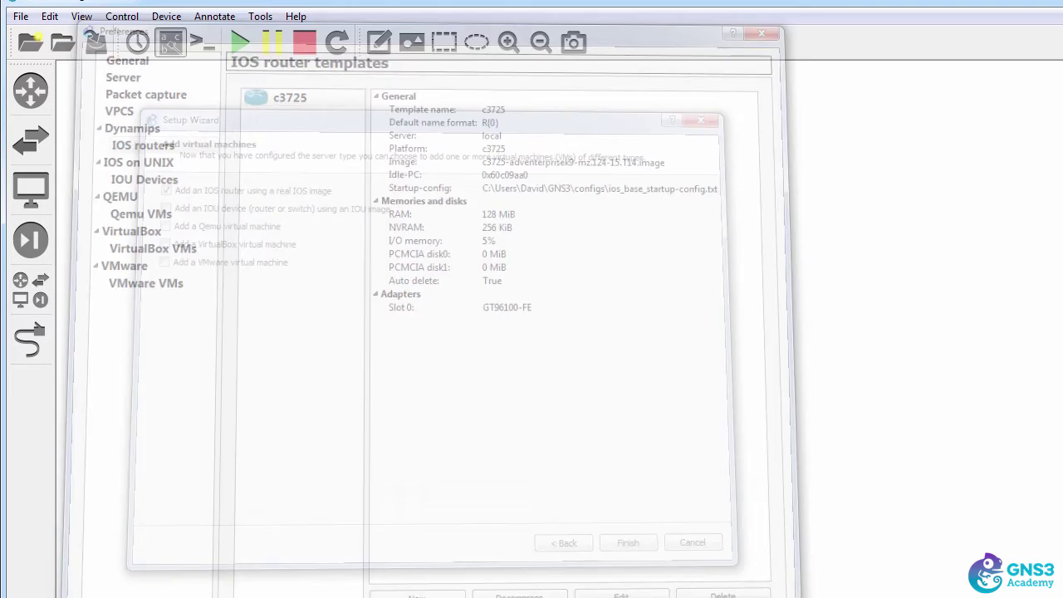
click(48, 109)
drag(114, 112, 387, 179)
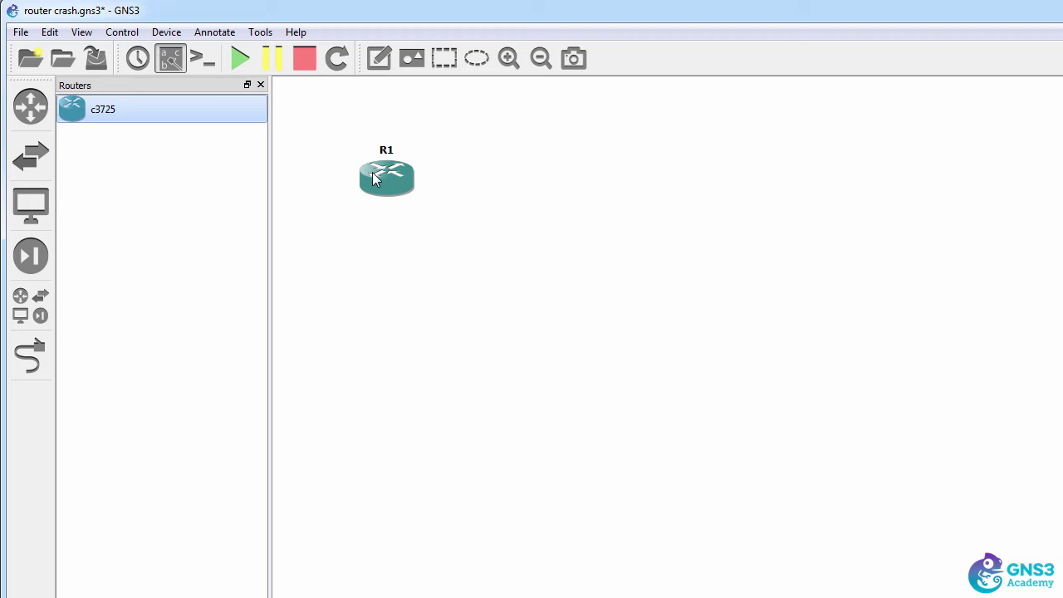
drag(198, 123, 586, 187)
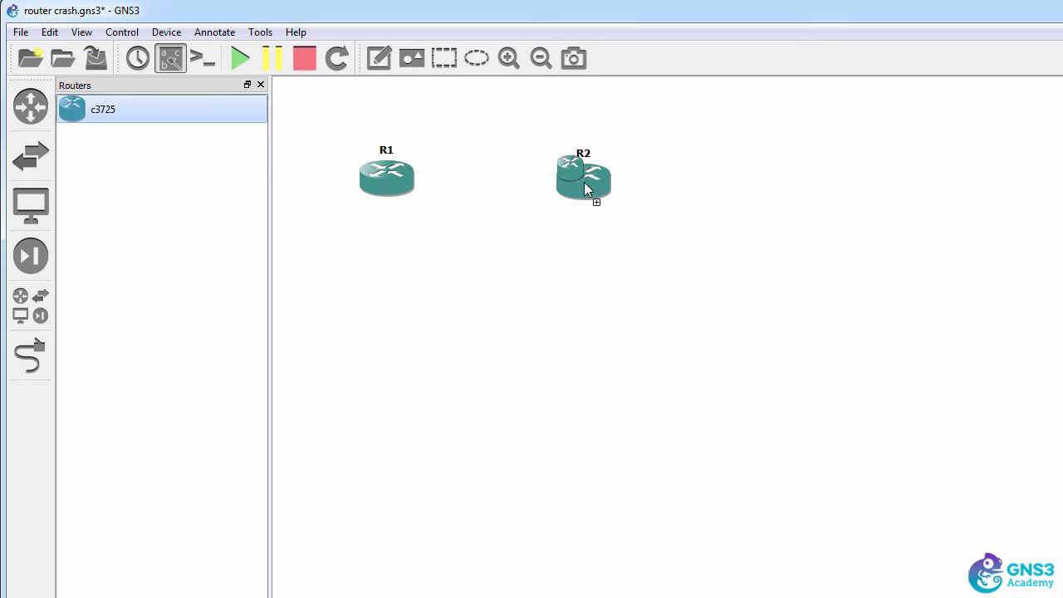
Link R1 FastEthernet0/0 to R2 FastEthernet0/0 and tidy the interface label.
click(31, 355)
click(284, 190)
click(325, 193)
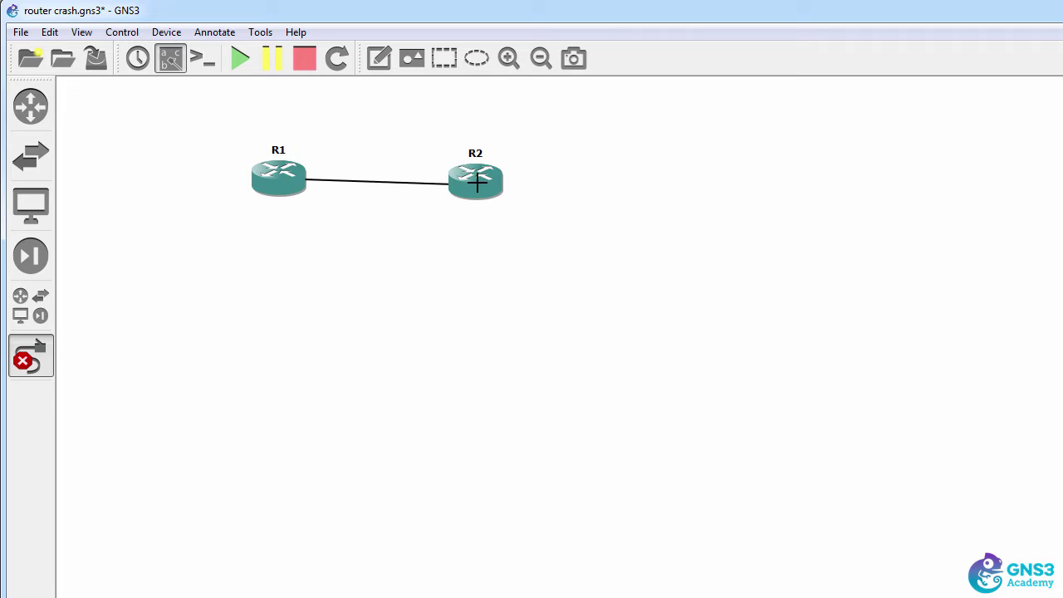
click(477, 186)
click(532, 193)
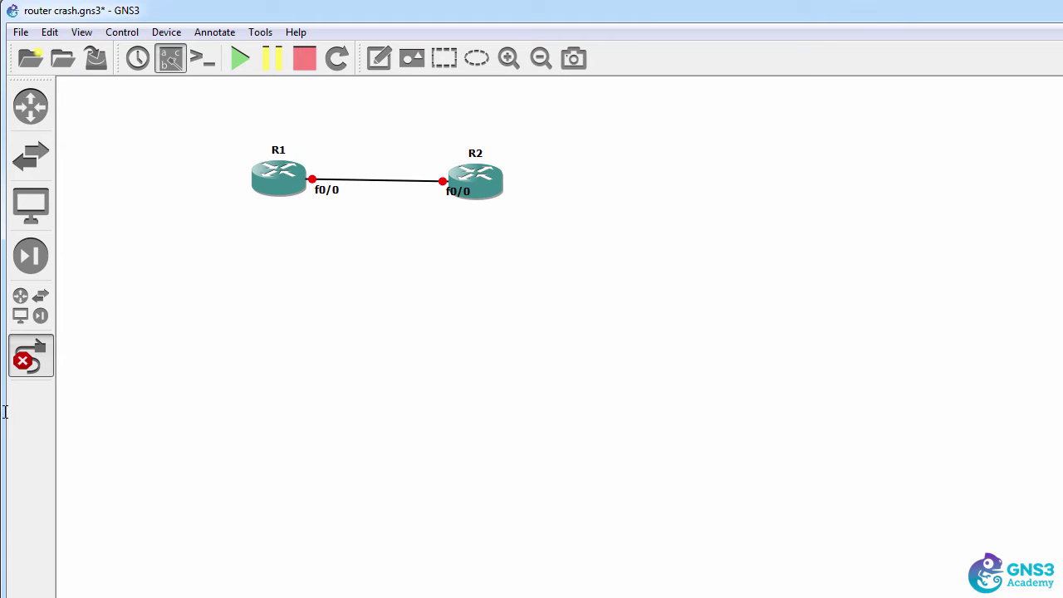
click(30, 358)
ctrl+scroll(378, 193, up, 1)
drag(378, 192, 333, 196)
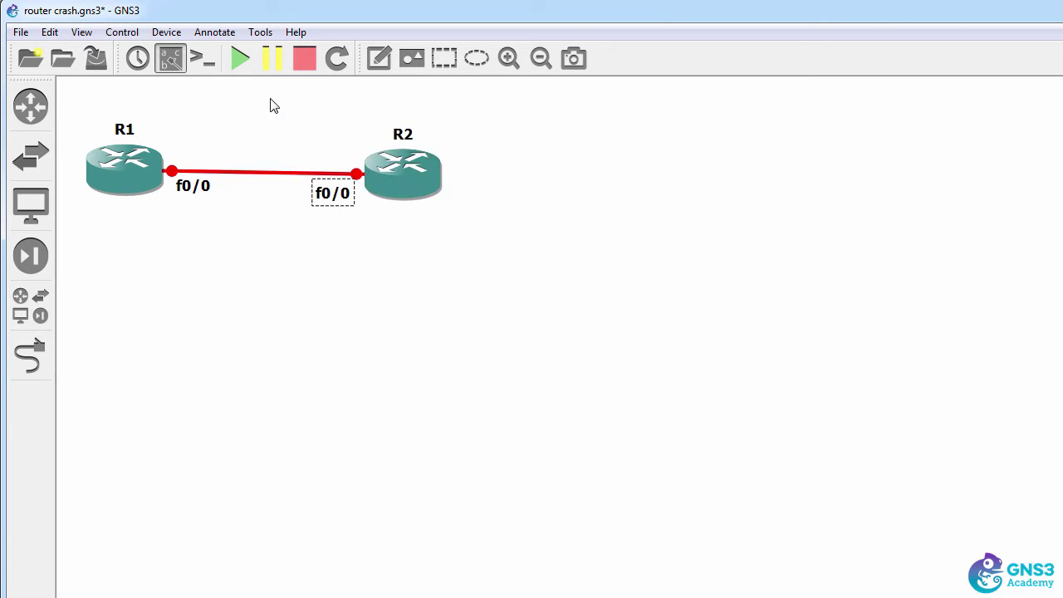
Start both routers, open their consoles, and bring up R1's f0/0 interface.
click(237, 64)
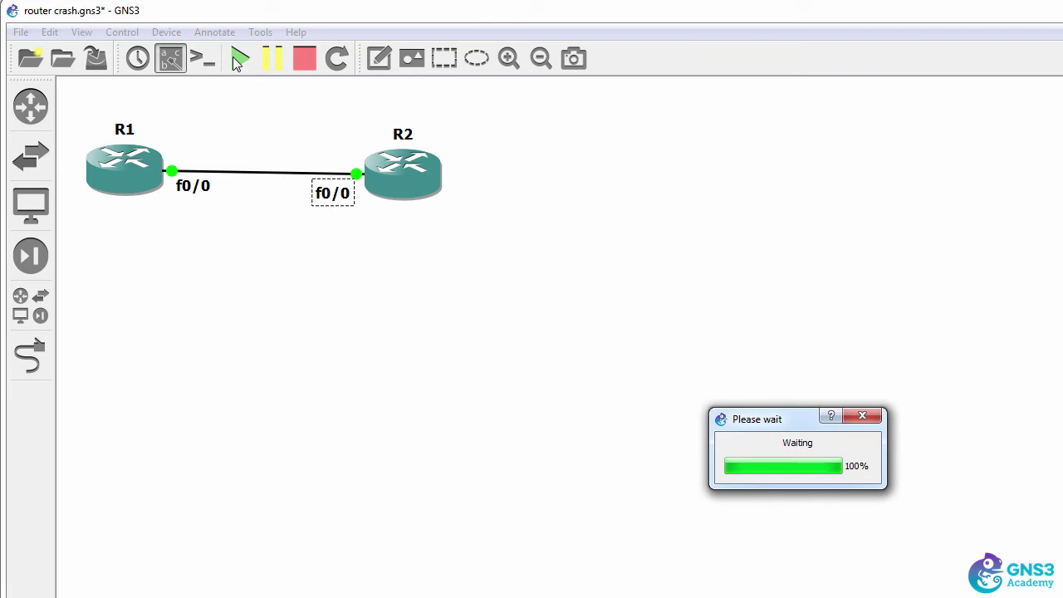
click(202, 58)
drag(124, 131, 383, 243)
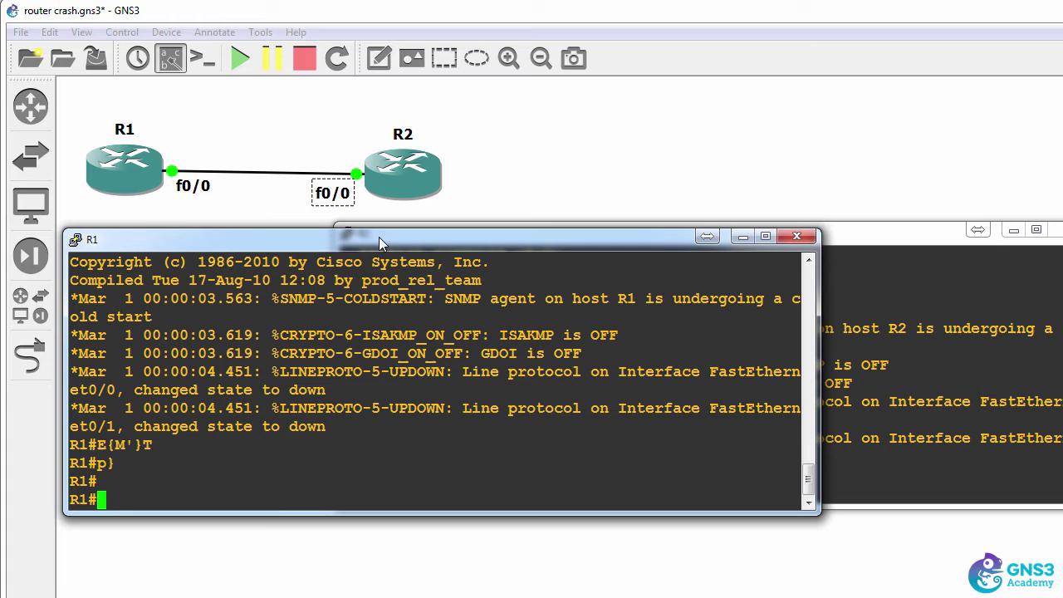
text(conf t)
key(Return)
text(int f0/0)
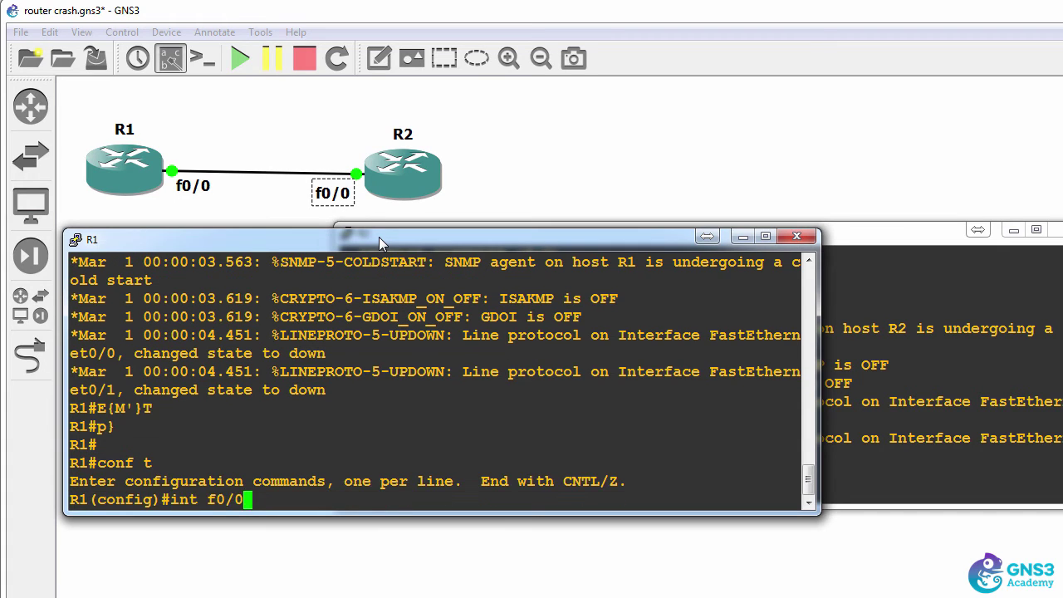
key(Return)
text(no shut)
key(Return)
Give R1 f0/0 address 10.1.1.1 255.255.255.0 and set ip nat inside.
text(ip add)
key(Tab)
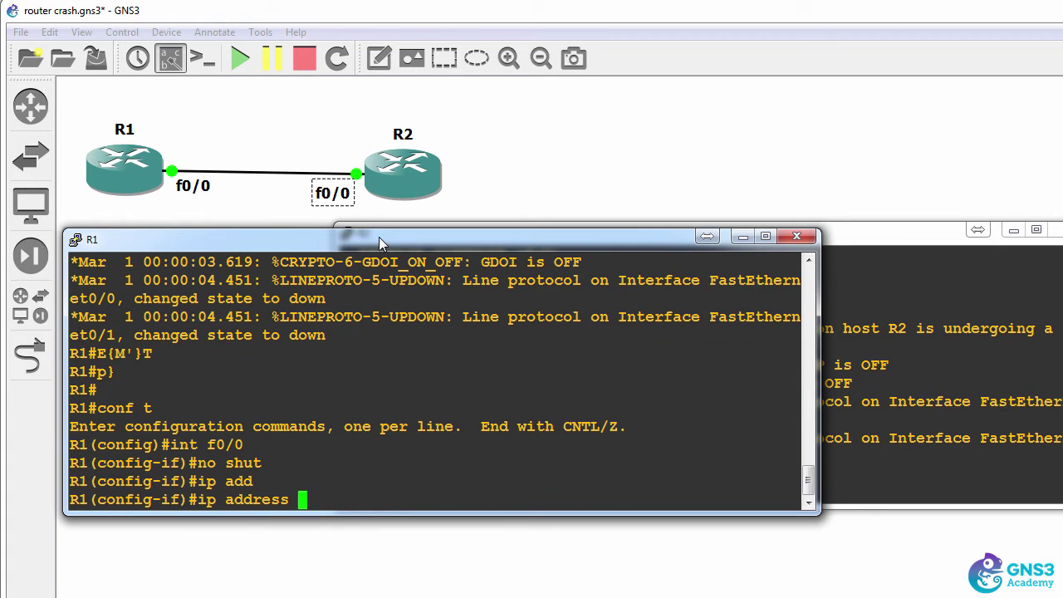
text(10.1.1.1 255.255.255.0)
key(Return)
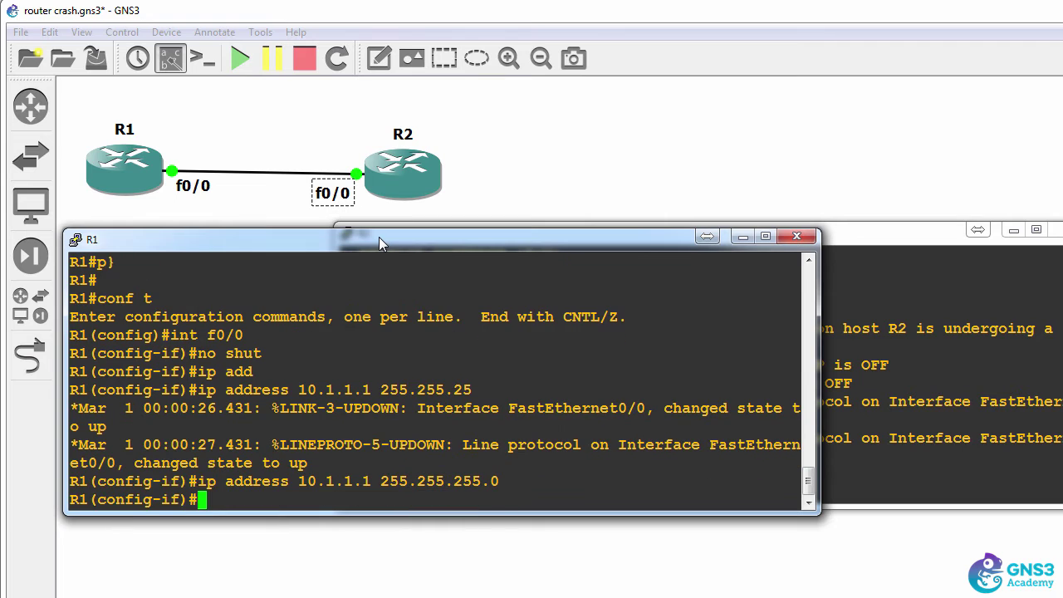
text(ip nat)
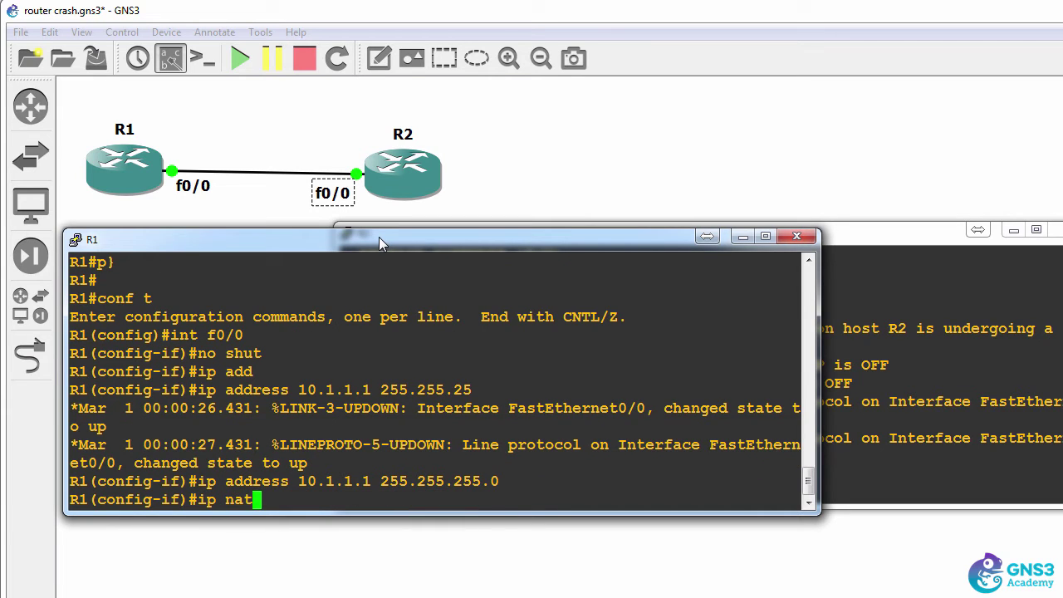
text( ins)
key(Tab)
key(Return)
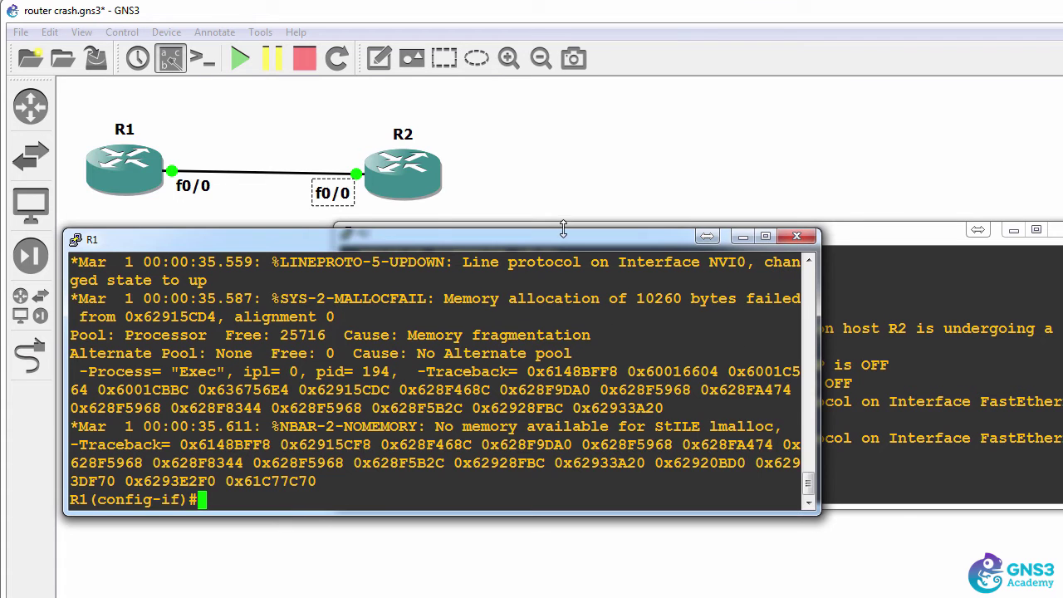
Highlight R1's insufficient-memory error and its traceback output.
drag(564, 230, 564, 101)
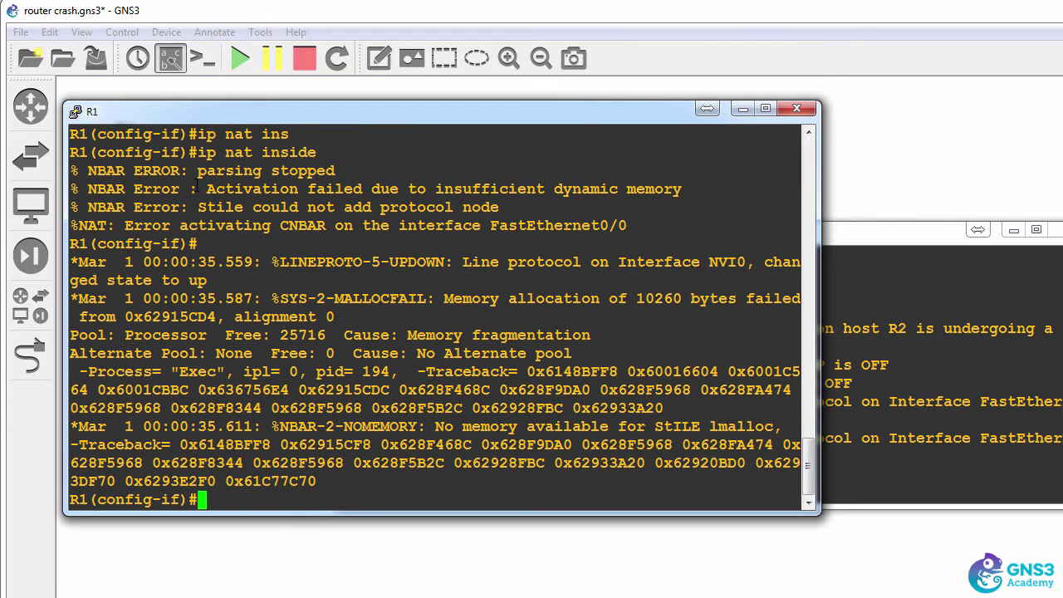
drag(189, 188, 695, 186)
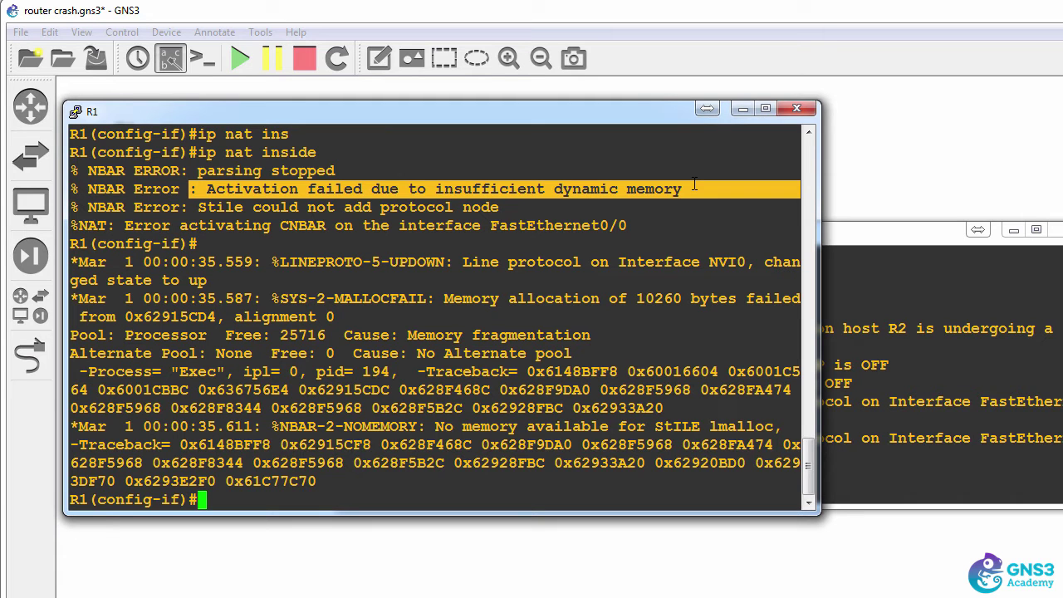
drag(80, 371, 405, 508)
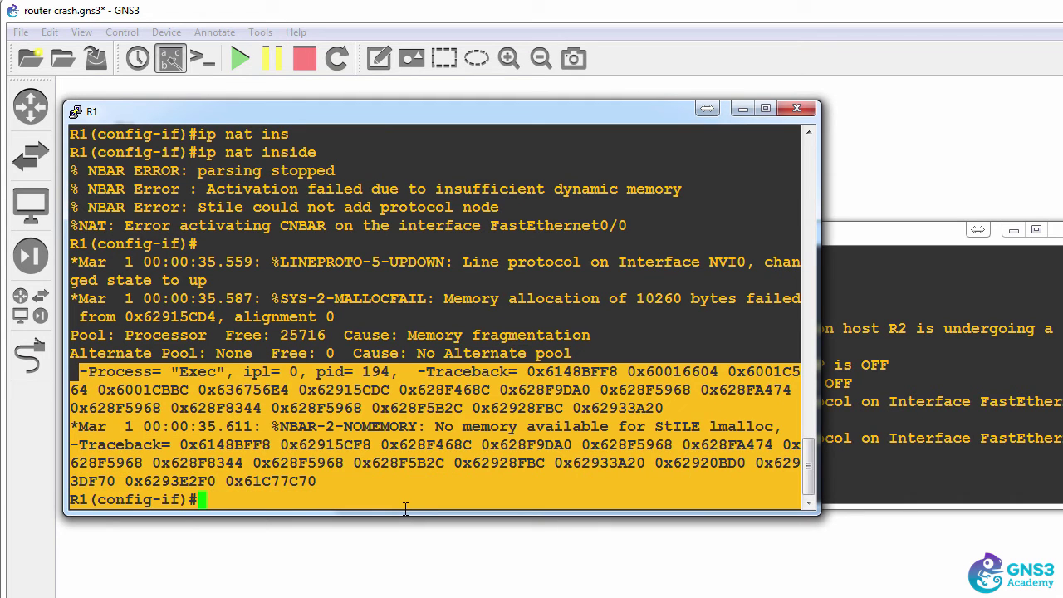
Leave configuration mode on R1 and show its running configuration.
key(Return)
key(Return)
text(end)
key(Return)
text(s)
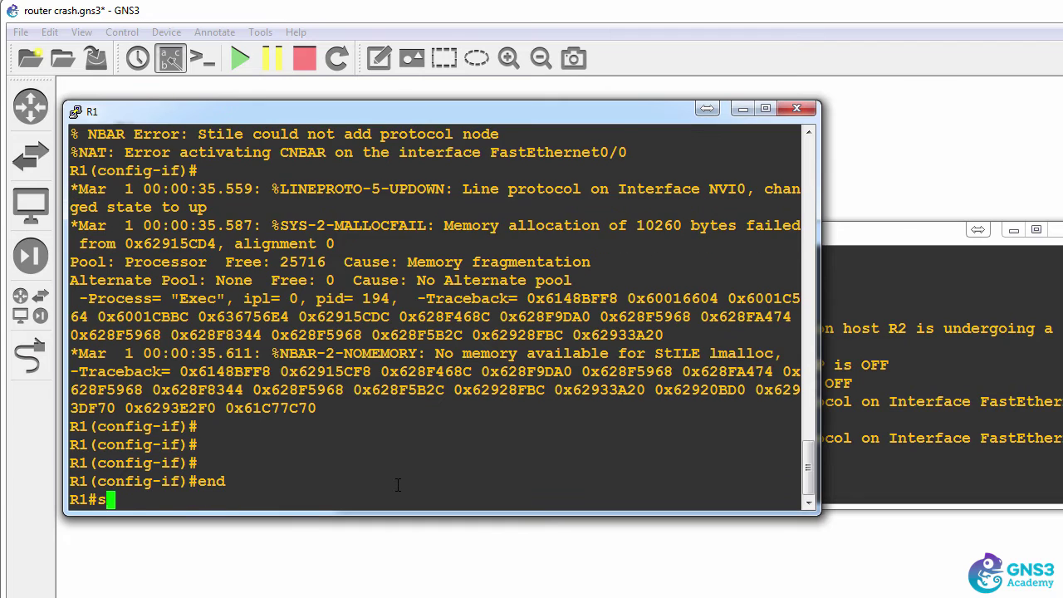
text(h run)
key(Return)
key(Return)
key(Return)
key(Return)
text(sh run)
key(Return)
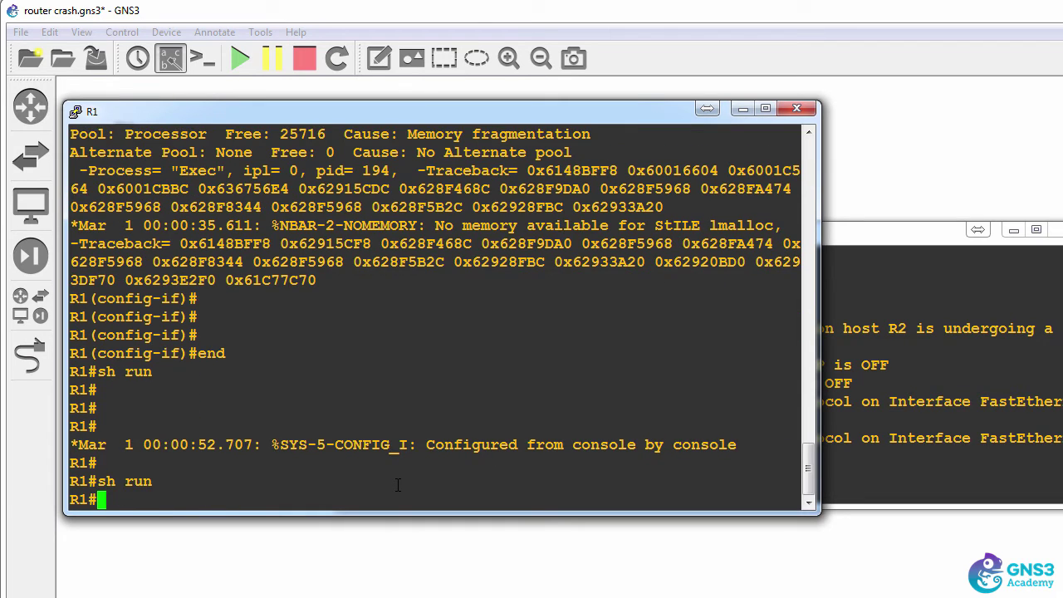
Show R2's running configuration, paging through the output.
click(914, 229)
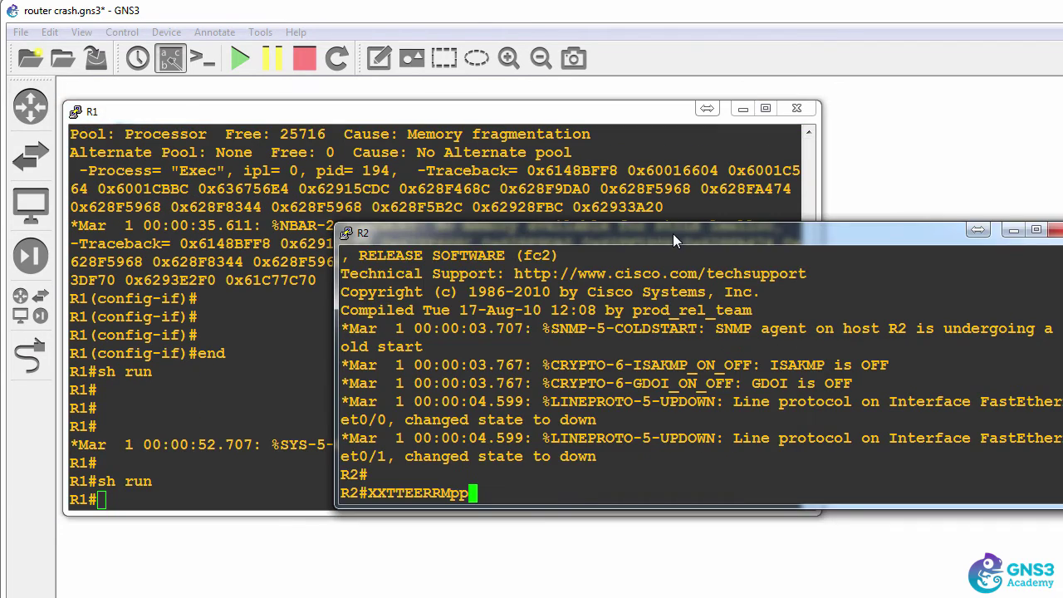
drag(673, 233, 677, 106)
key(Return)
text(sh ru)
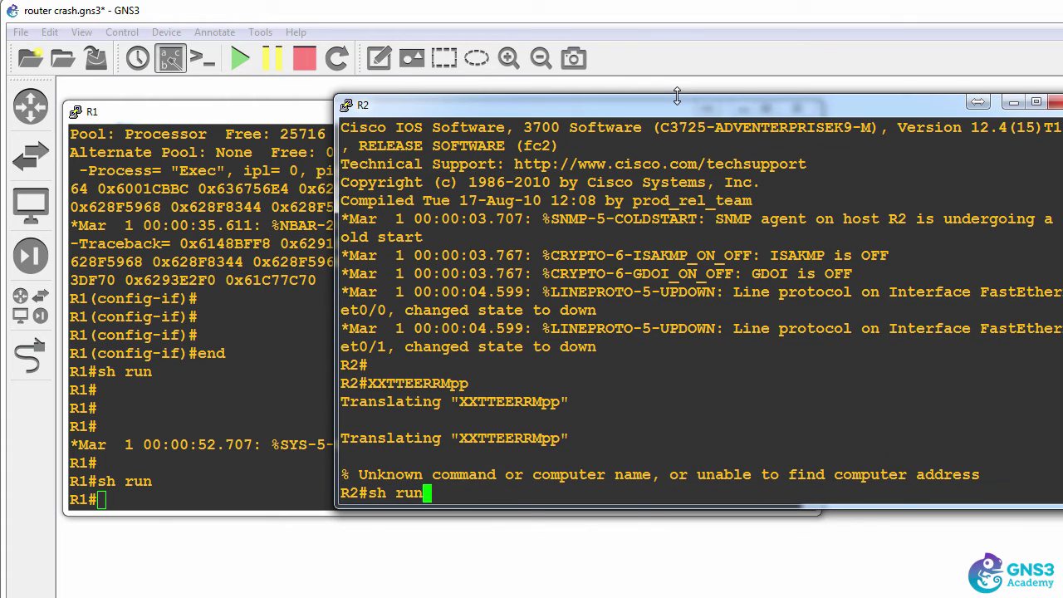
text(n)
key(Return)
key(space)
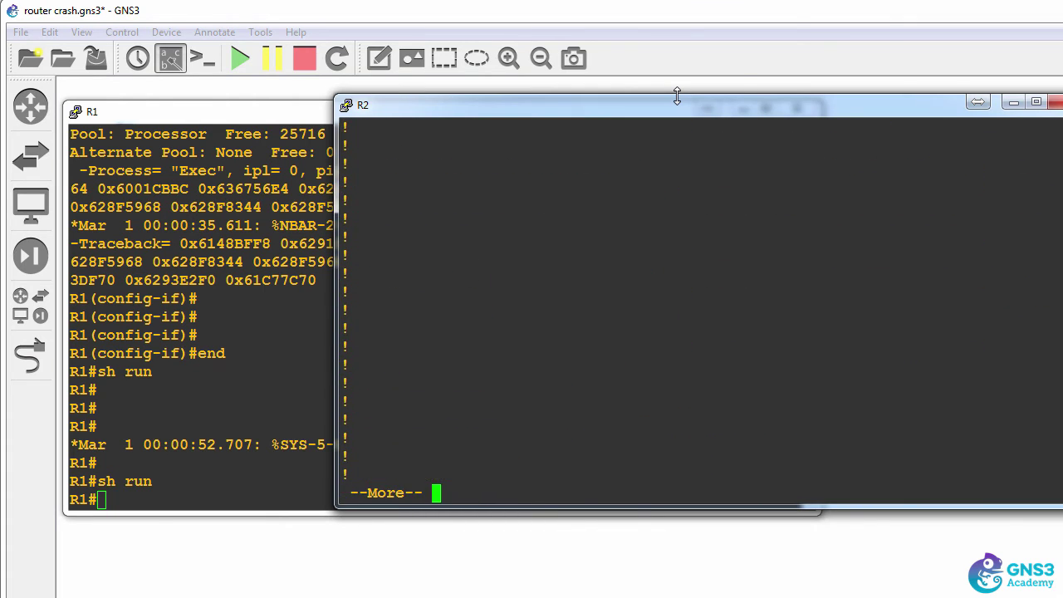
key(space)
Rerun sh run on R1, highlight the memory allocation failures, and return to the topology.
click(255, 293)
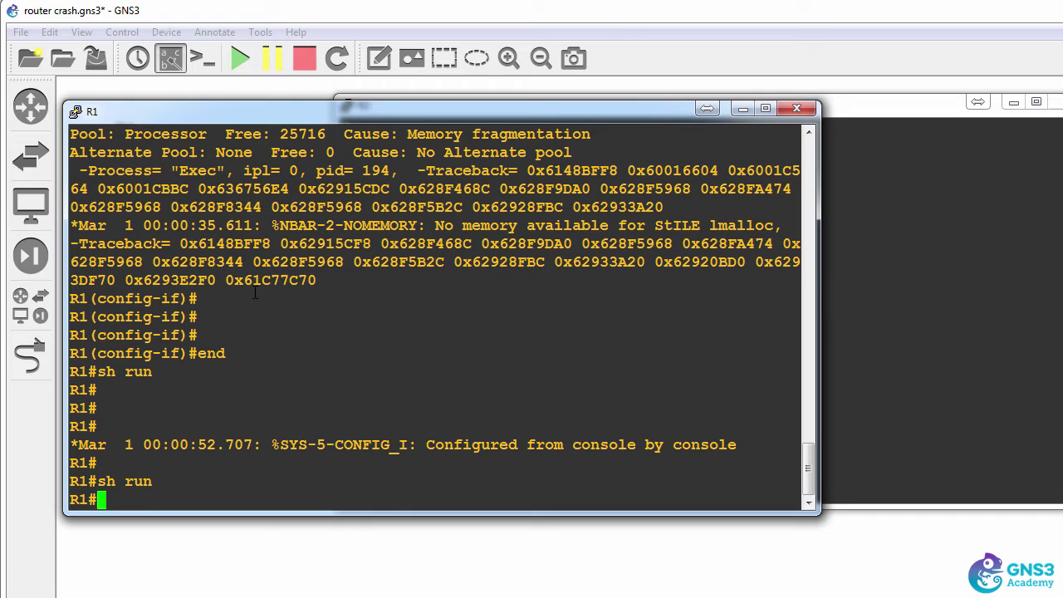
text(sh run)
key(Return)
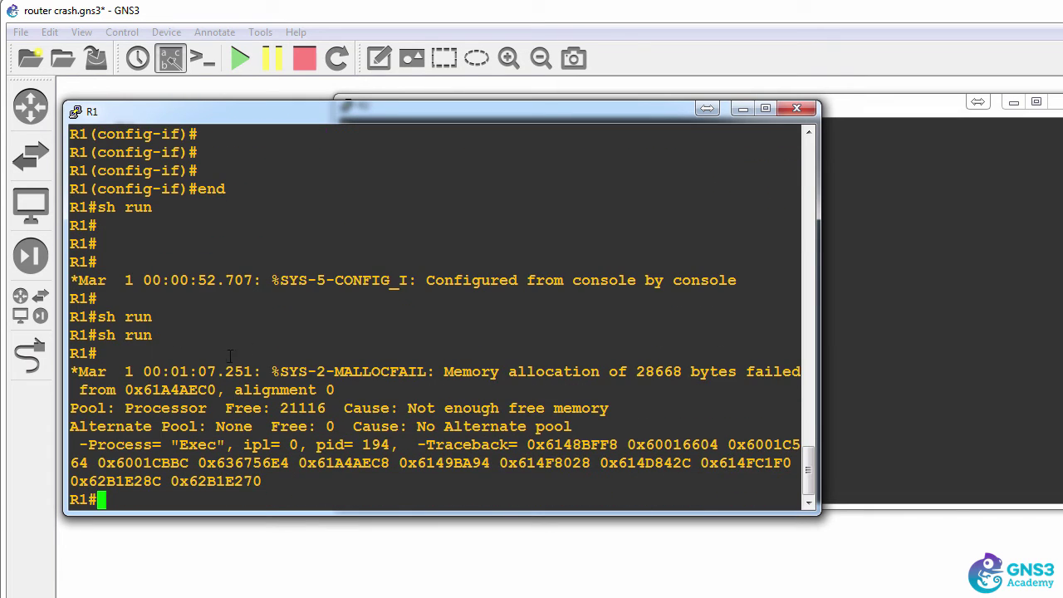
drag(71, 356, 599, 530)
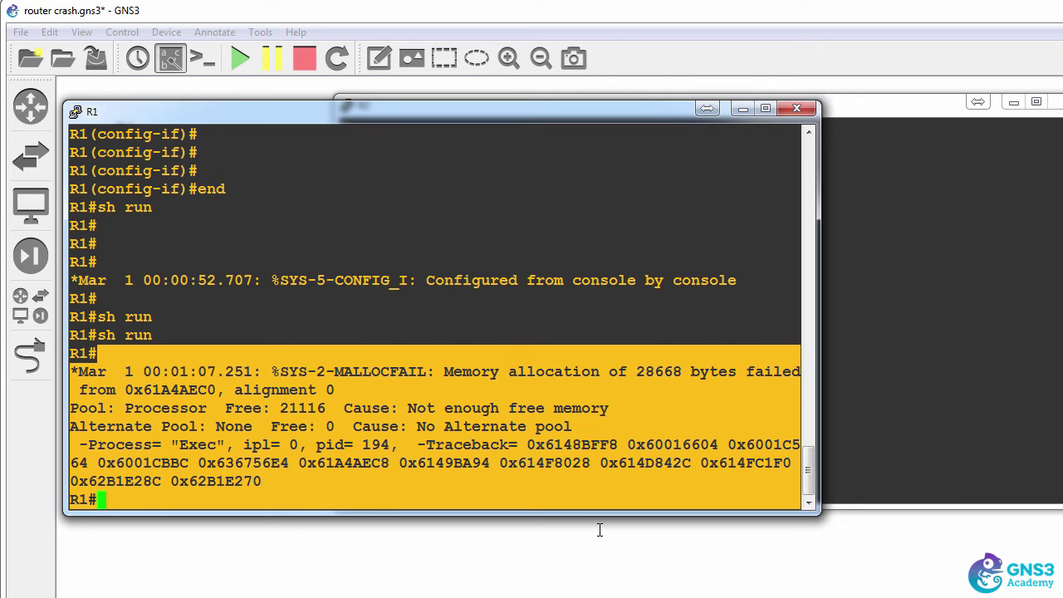
click(489, 23)
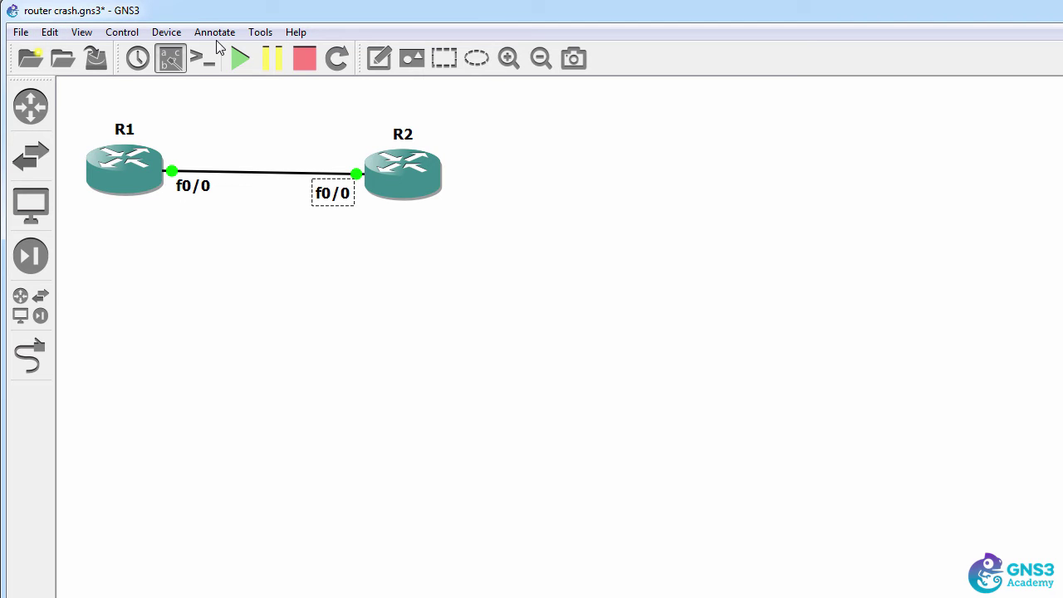
Stop all running routers and bring up the Preferences window.
click(304, 55)
click(51, 32)
click(79, 96)
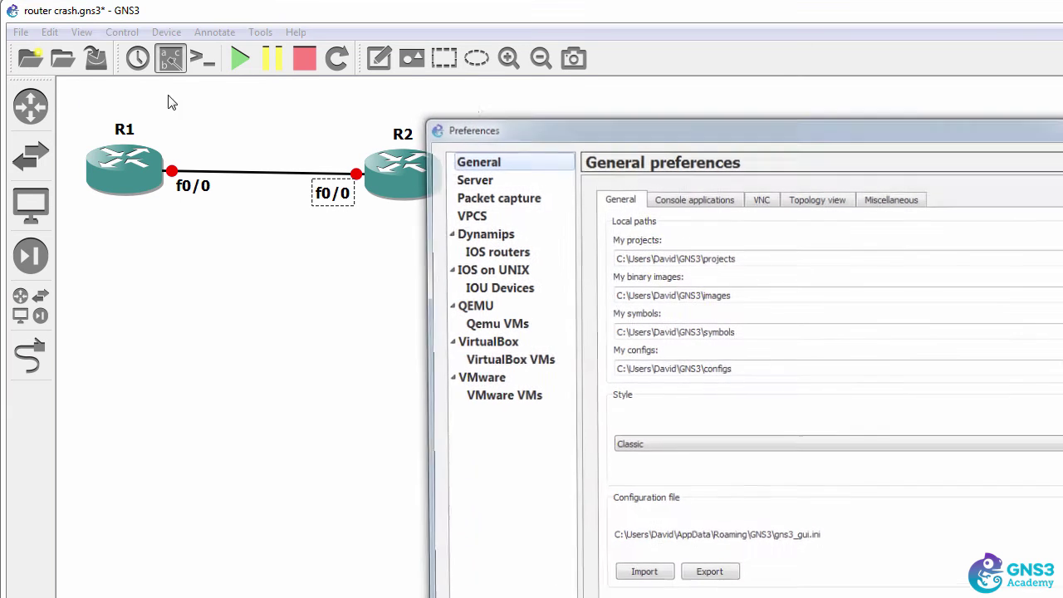
drag(558, 111, 260, 69)
Change the c3725 IOS router template's RAM to 256 MiB.
click(178, 211)
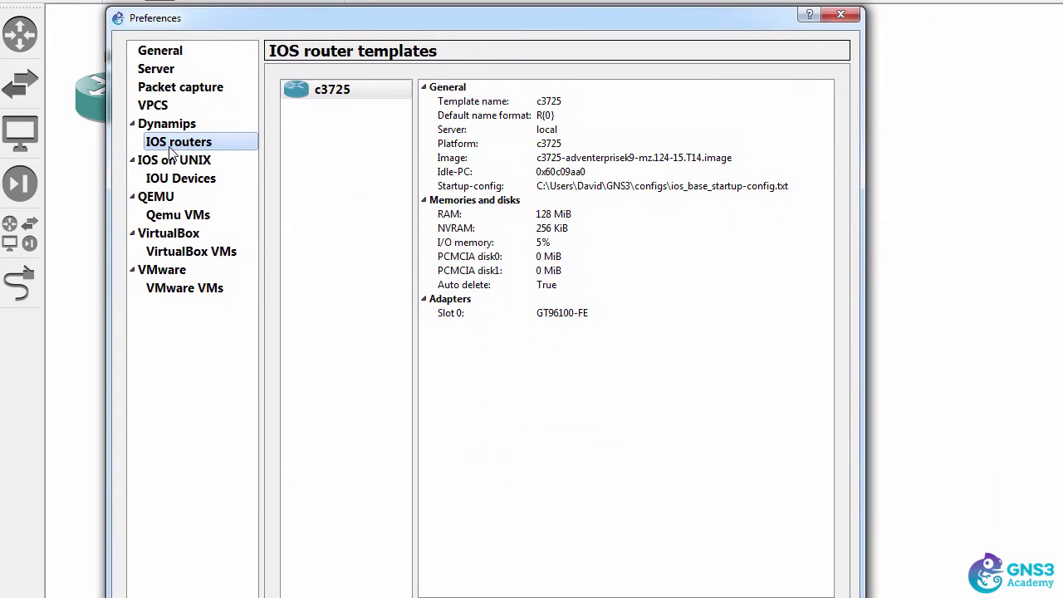
click(345, 88)
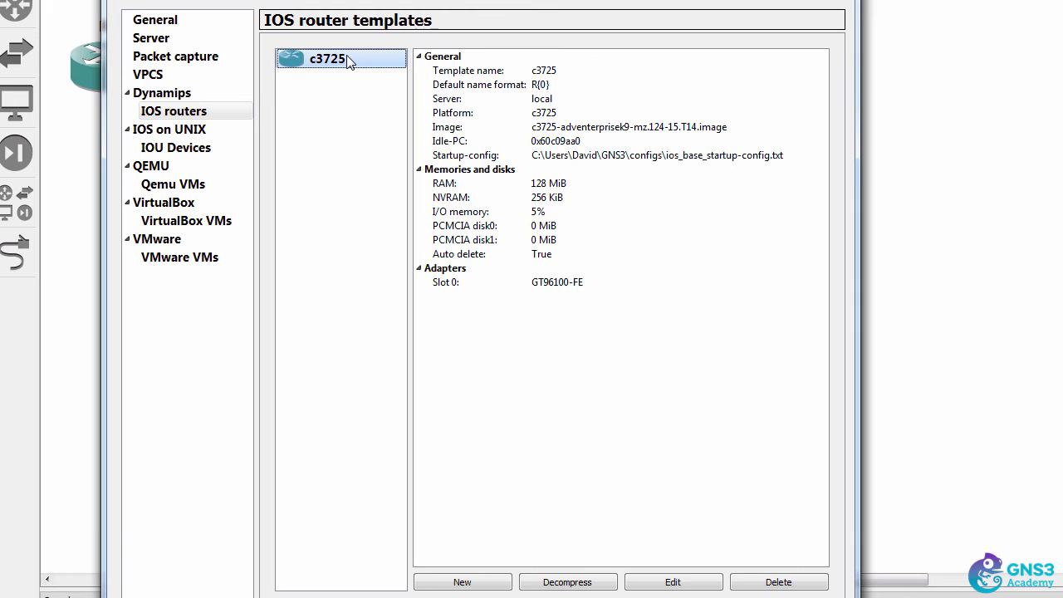
click(673, 582)
click(355, 179)
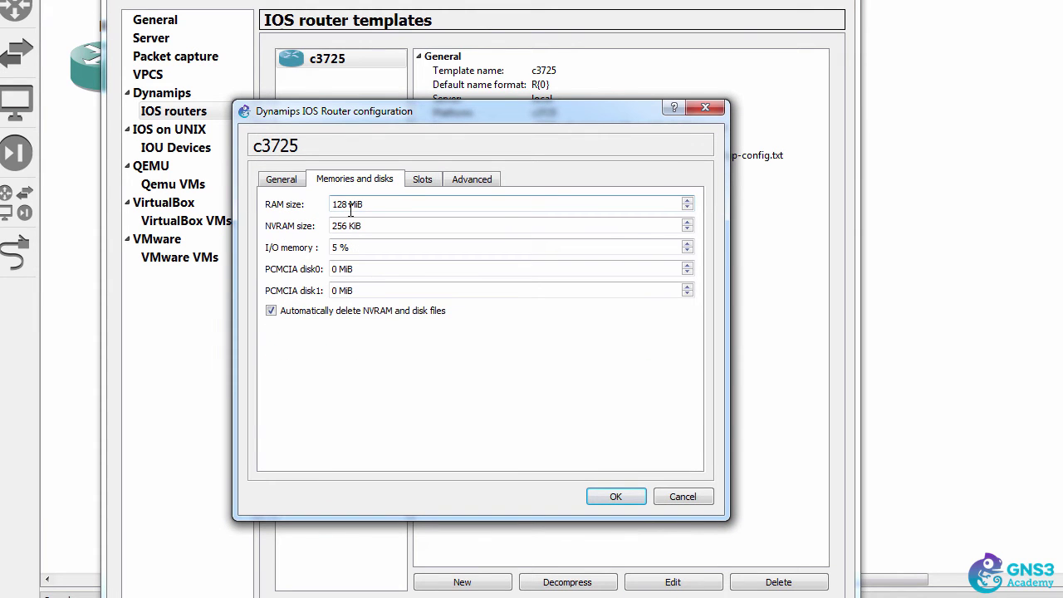
drag(350, 206, 287, 206)
text(2)
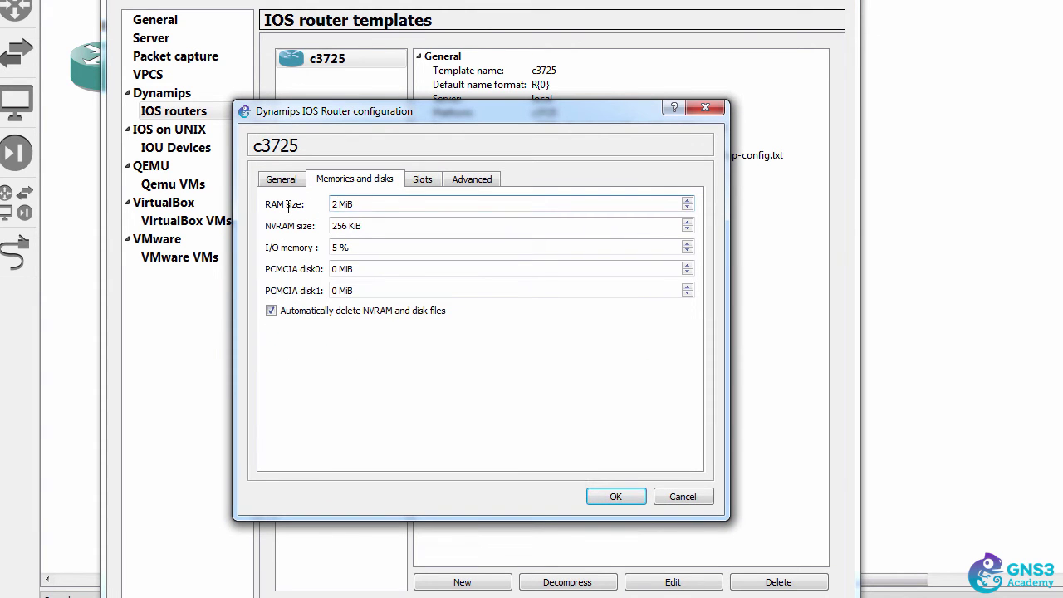
text(56)
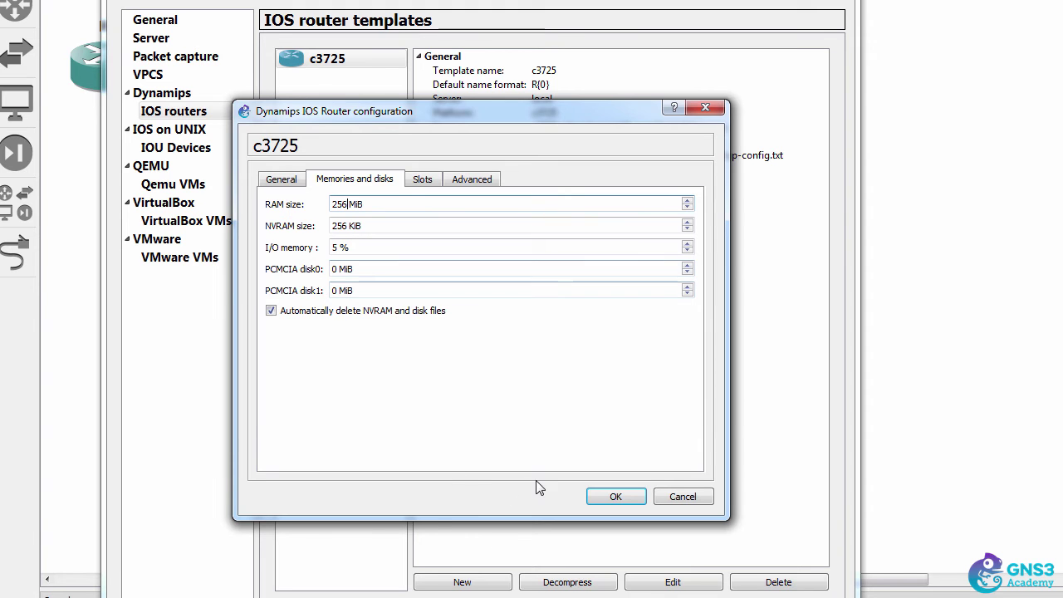
click(616, 496)
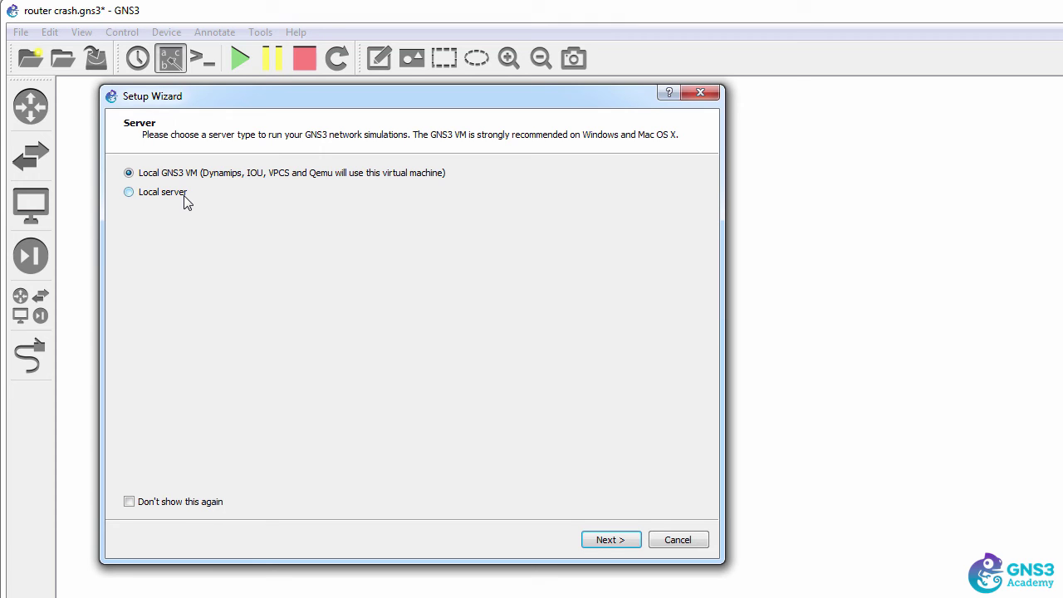
Choose the local server in the Setup Wizard and start a new IOS router template.
click(184, 198)
click(606, 540)
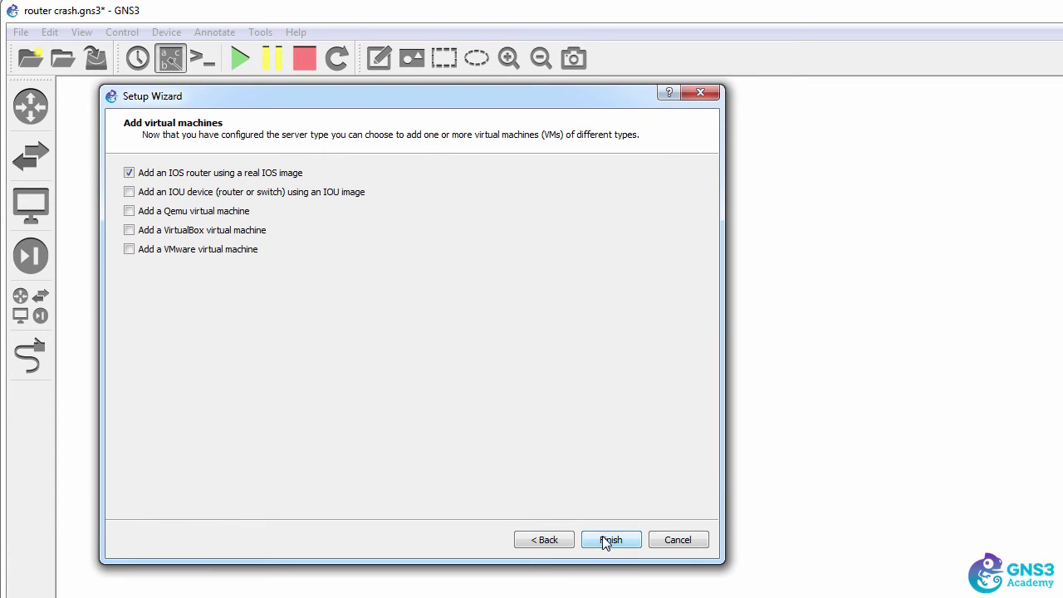
click(605, 540)
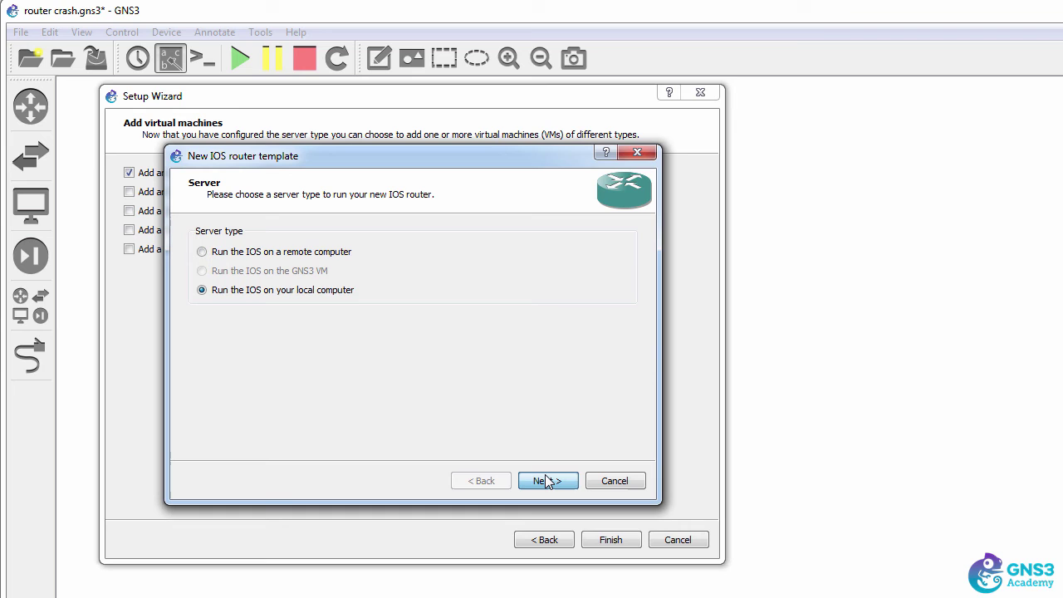
click(548, 482)
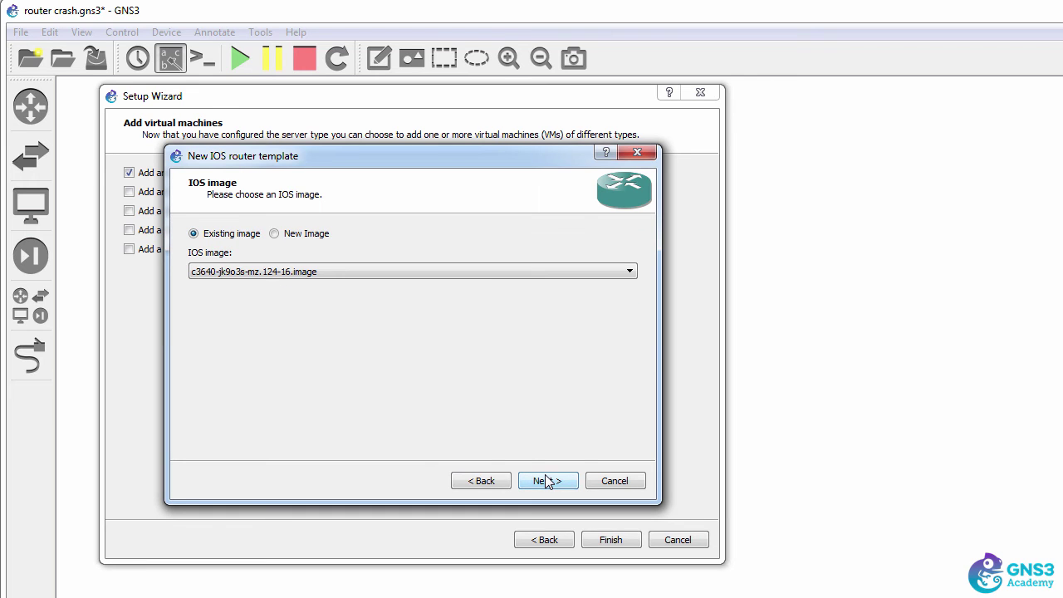
Select the c3725 image, accept its name and platform, and note the 128 MiB default RAM.
click(413, 272)
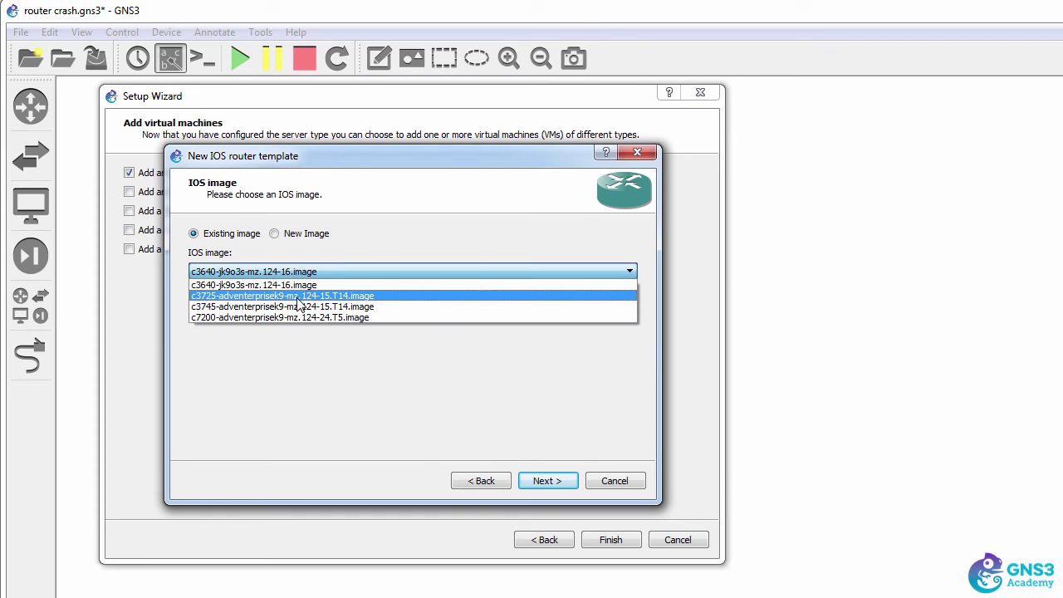
click(300, 297)
click(544, 482)
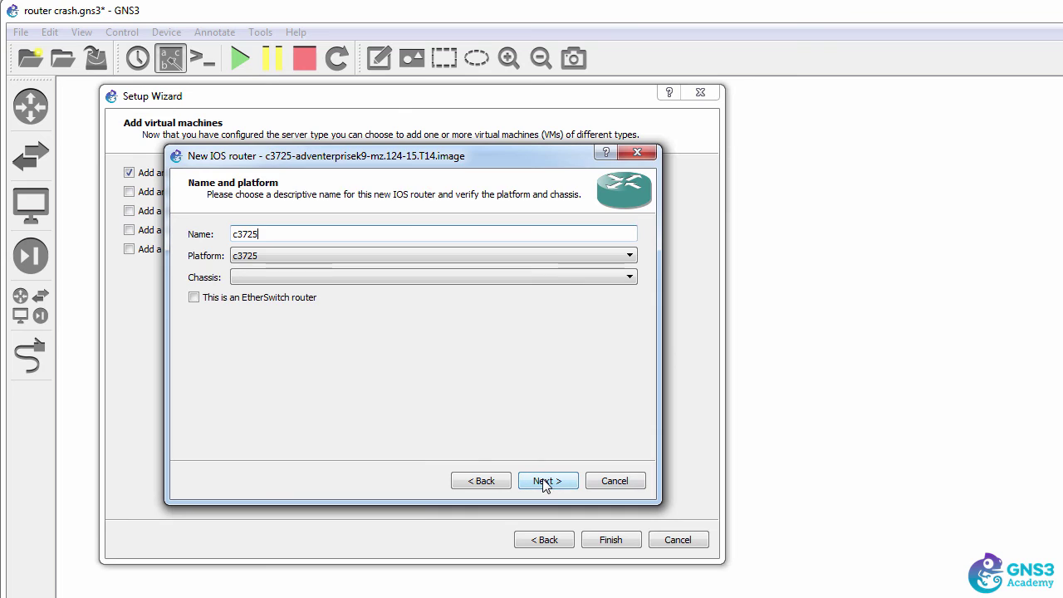
click(543, 482)
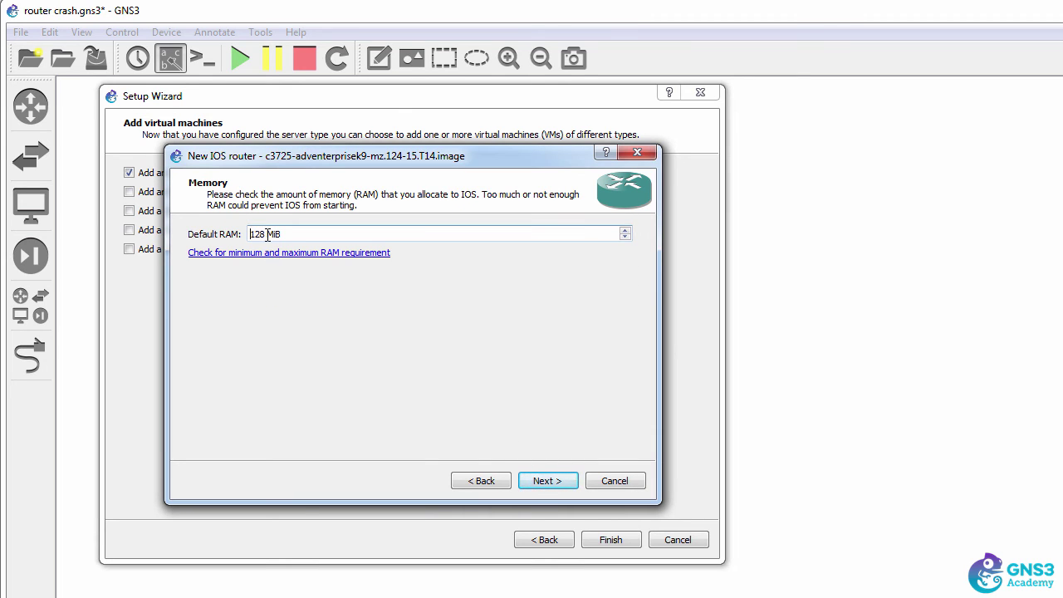
drag(260, 234, 221, 234)
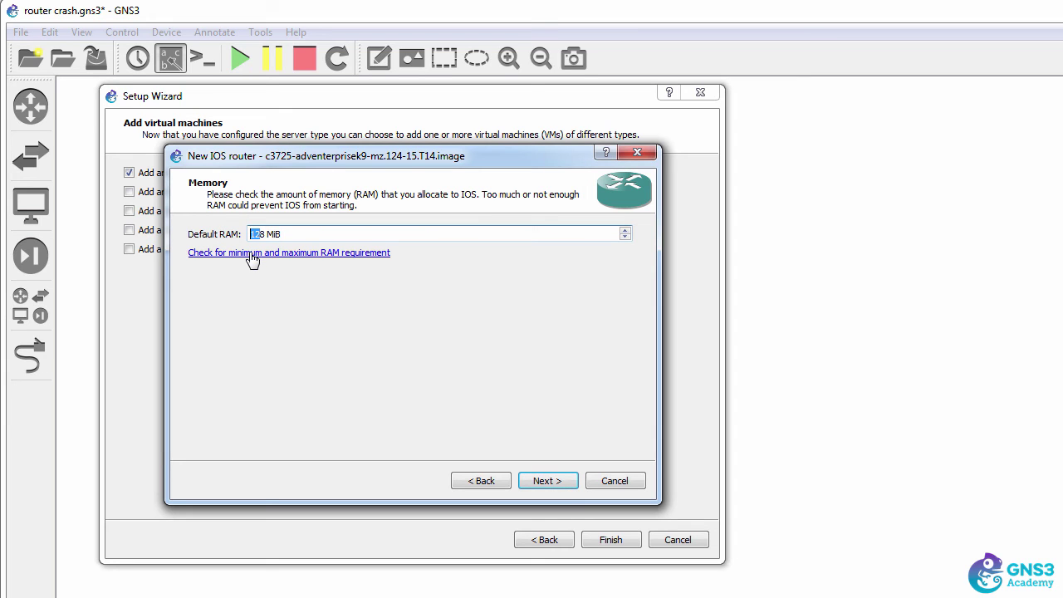
click(259, 254)
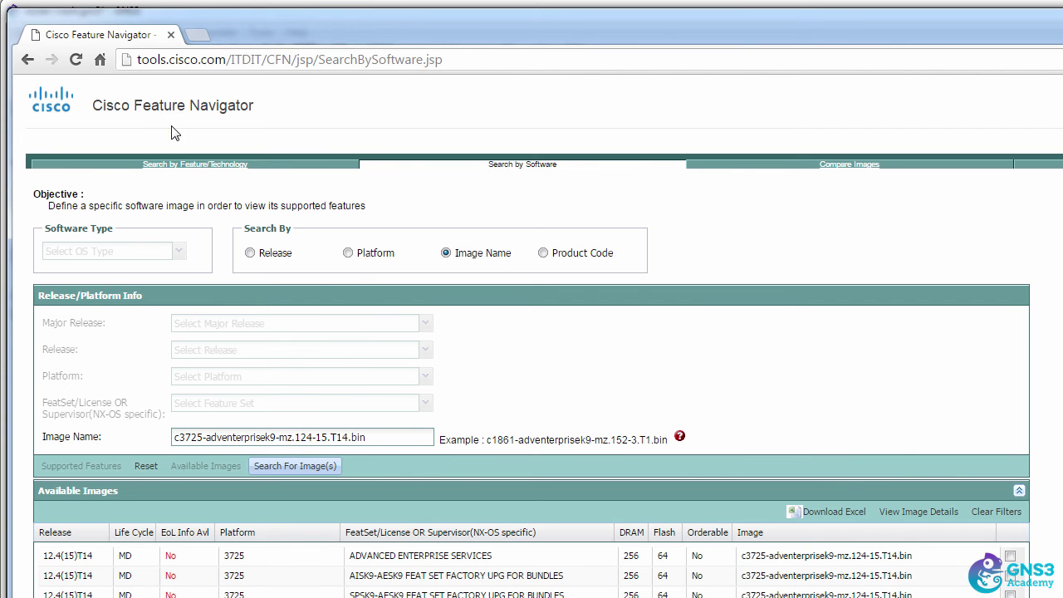
Mark the searched c3725-adventerprisek9-mz.124-15.T14.bin image name in Feature Navigator.
drag(114, 108, 273, 109)
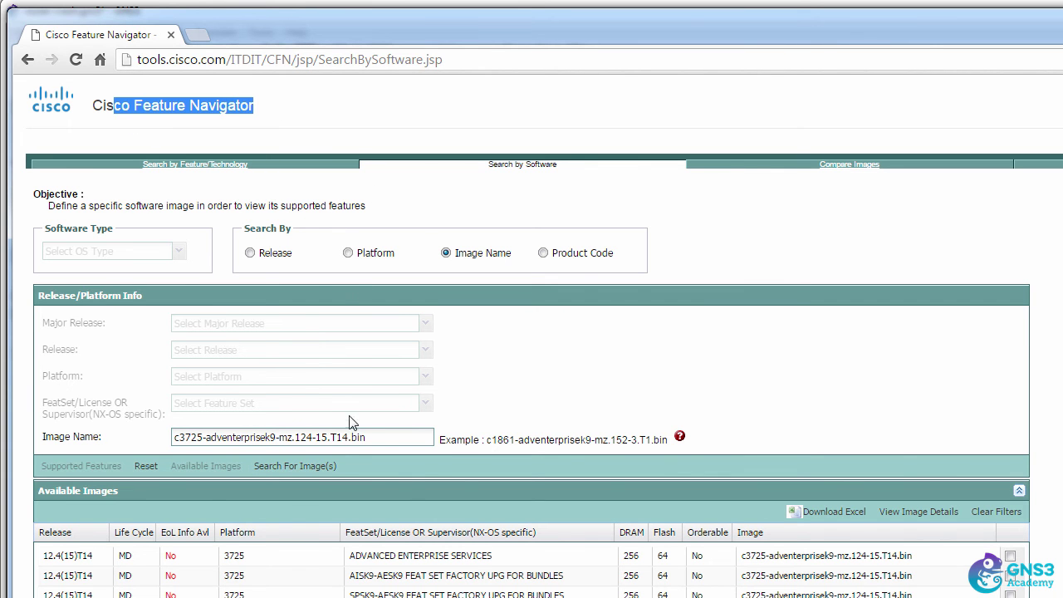
drag(373, 438, 120, 442)
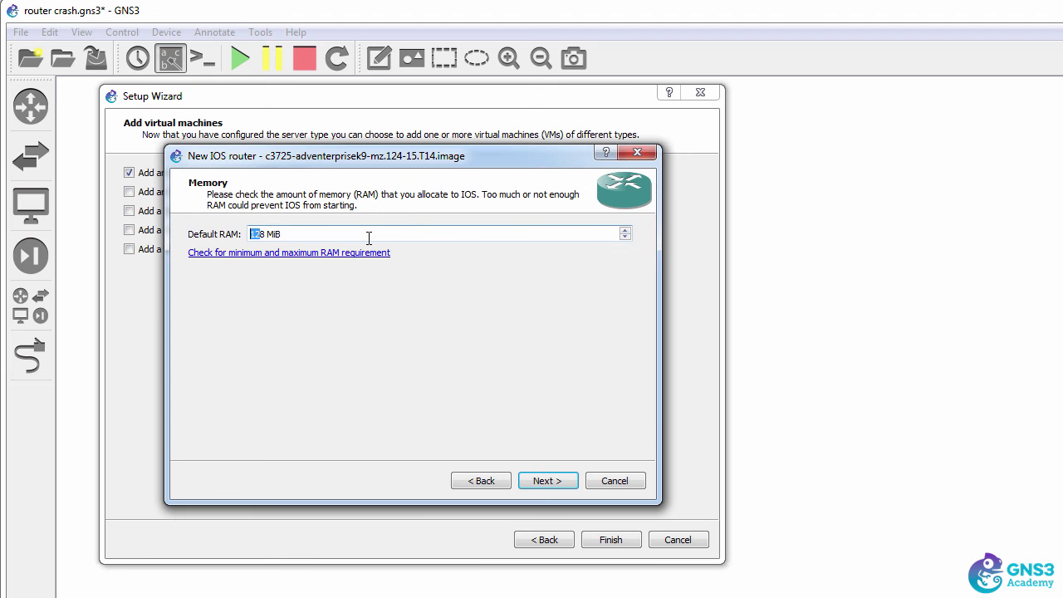
Compare the c3725 template's 128 MiB default RAM against Feature Navigator's 256 DRAM listing.
click(369, 239)
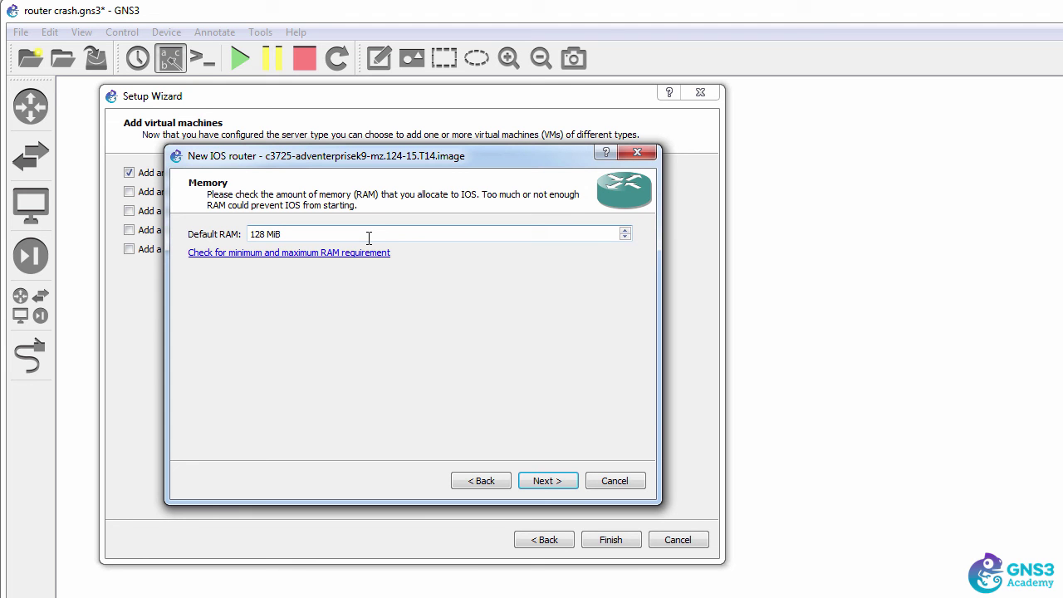